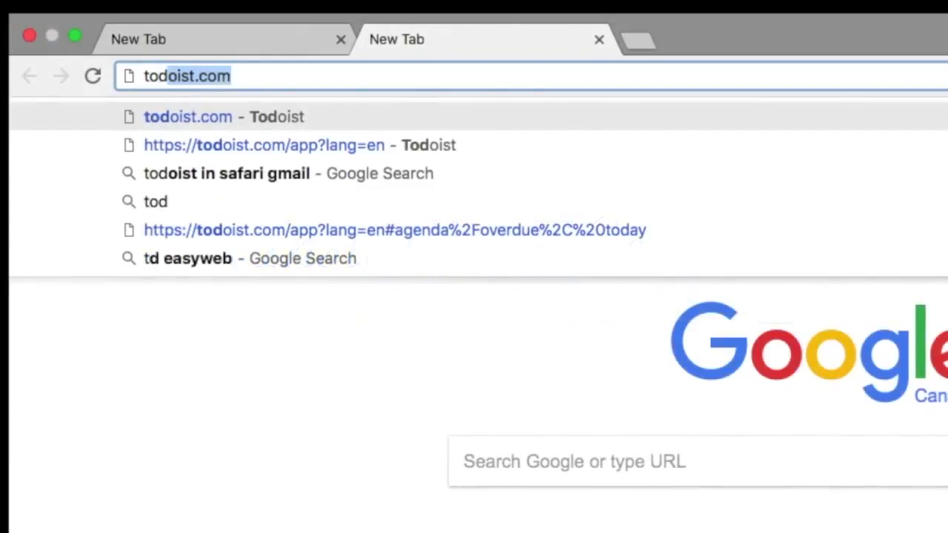
- Load todoist.com and start a free account sign-up using the Google account
type("o")
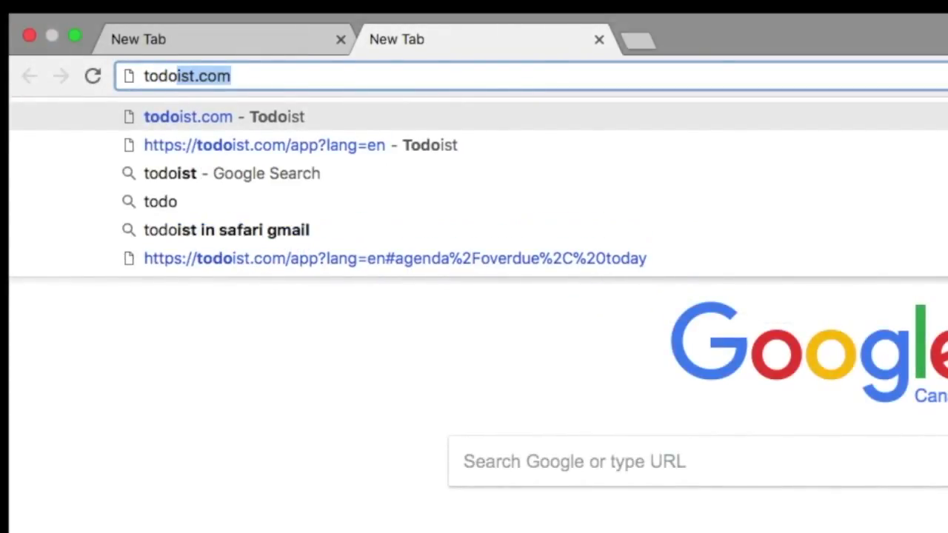
type("ist.com")
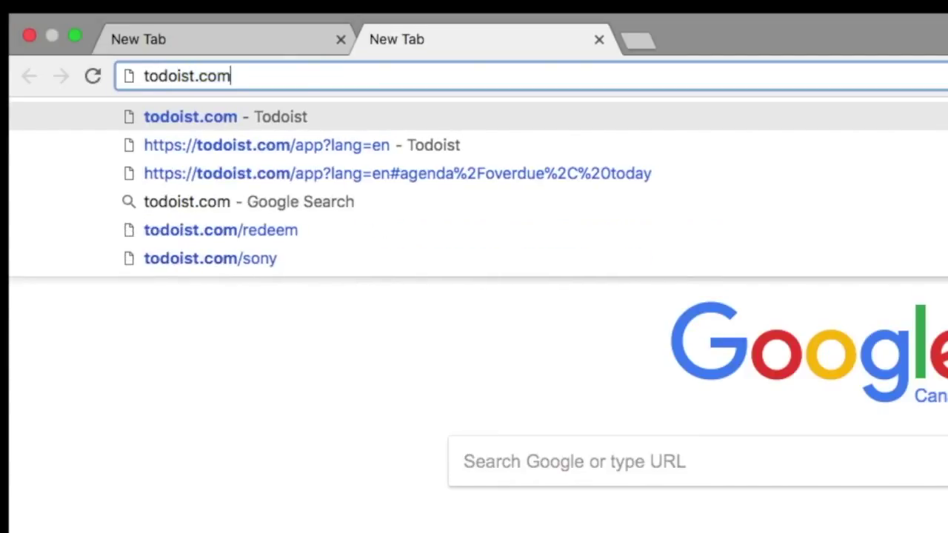
key("Return")
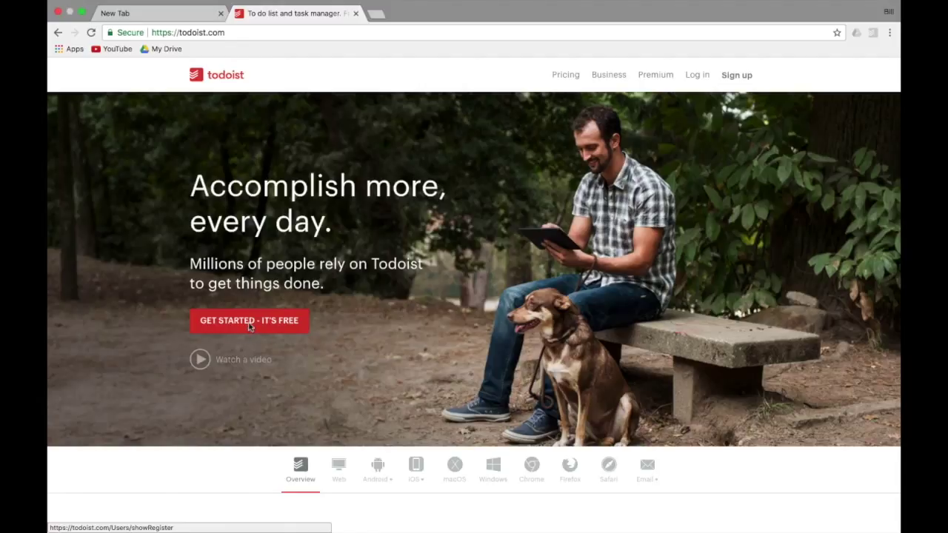
left_click(251, 327)
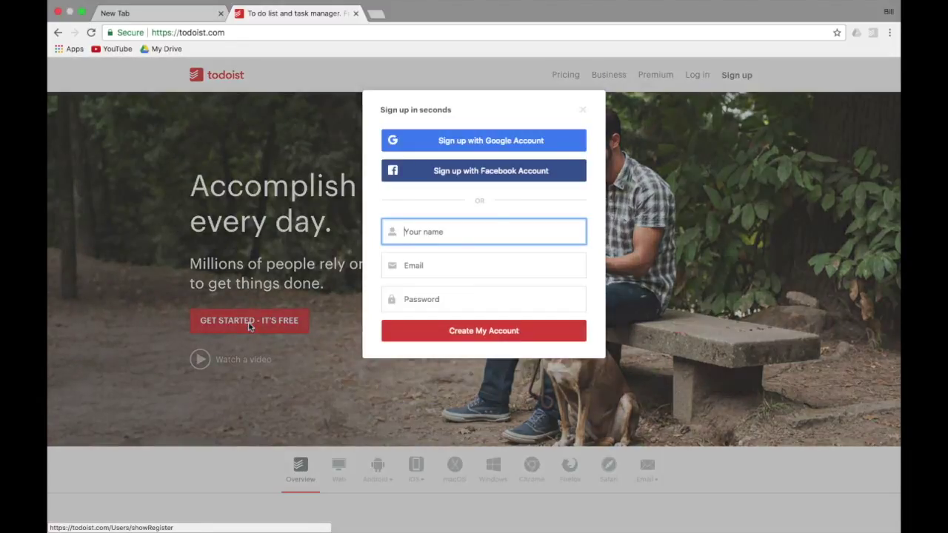
left_click(496, 142)
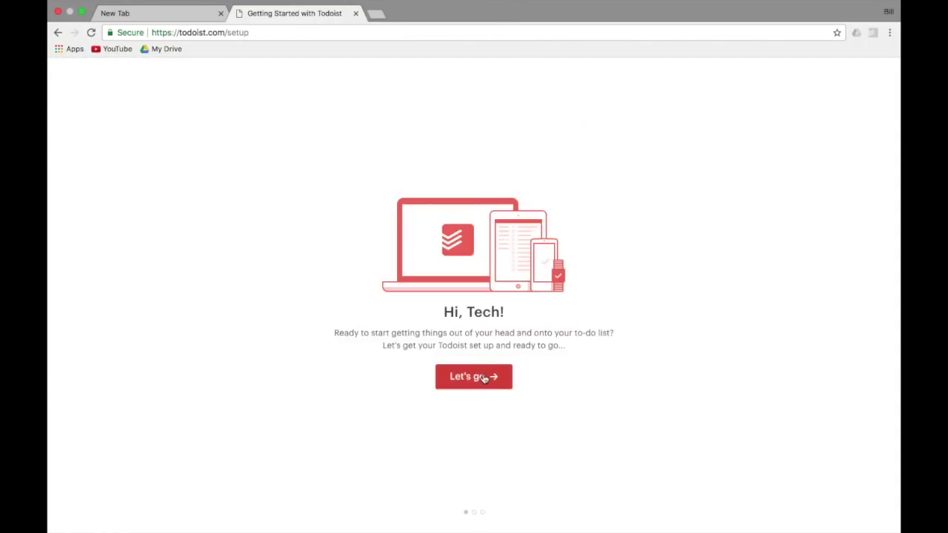
- Pick the orange Tangerine theme, create the Todoist account, and close the Todoist tab
left_click(483, 378)
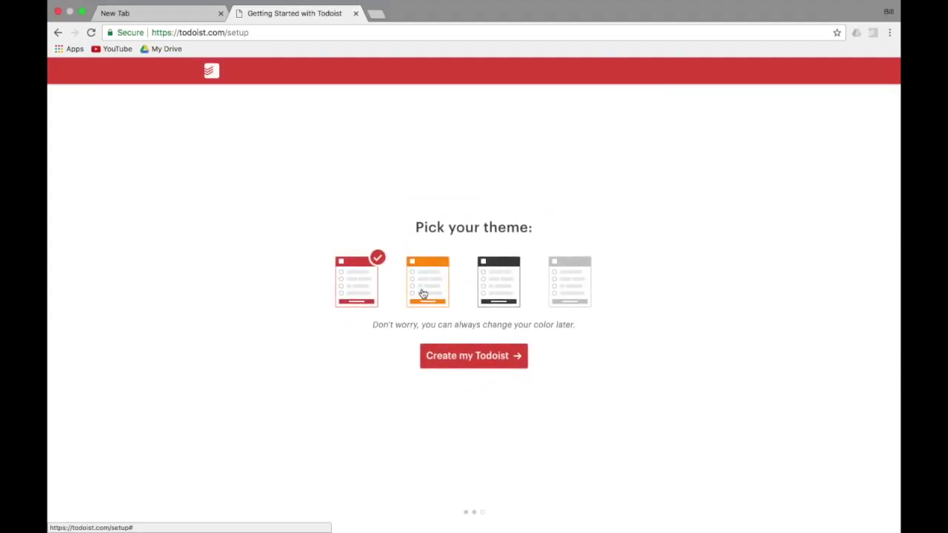
left_click(422, 293)
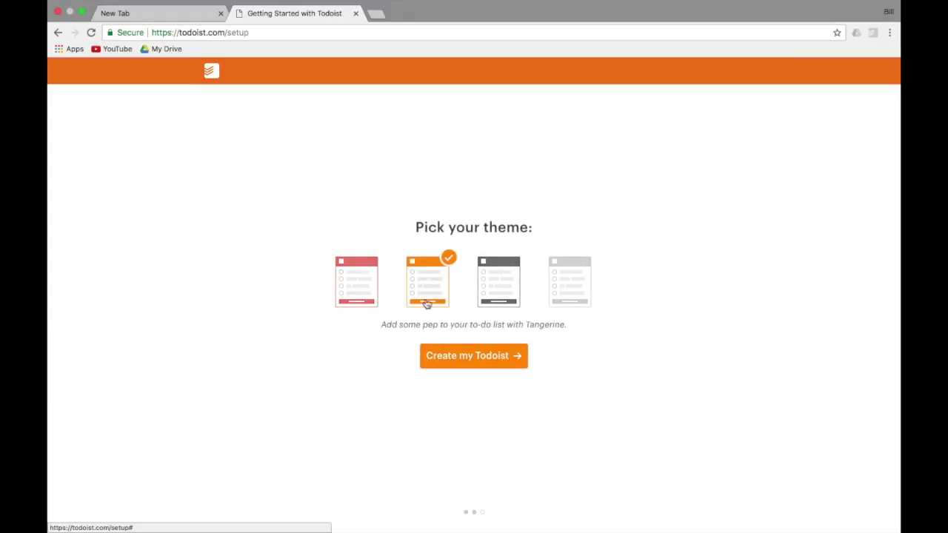
left_click(480, 363)
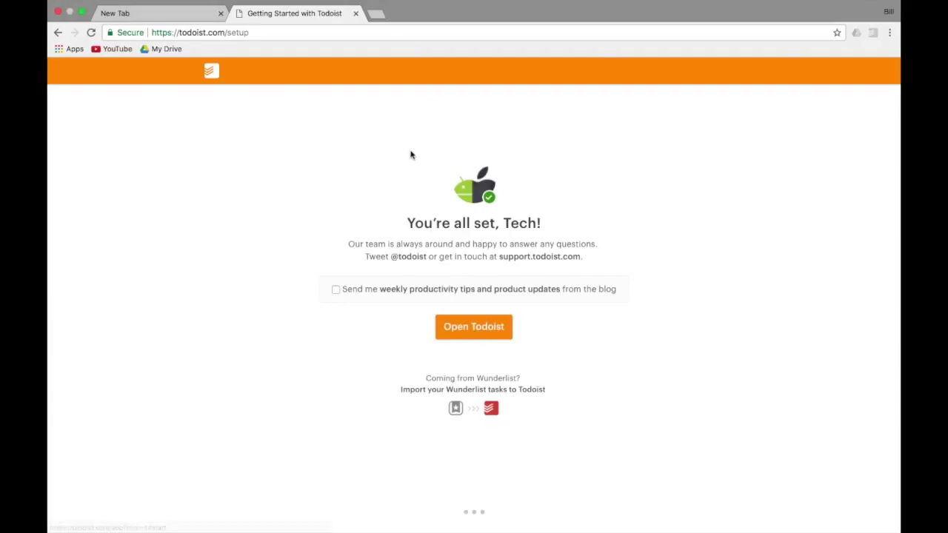
left_click(356, 27)
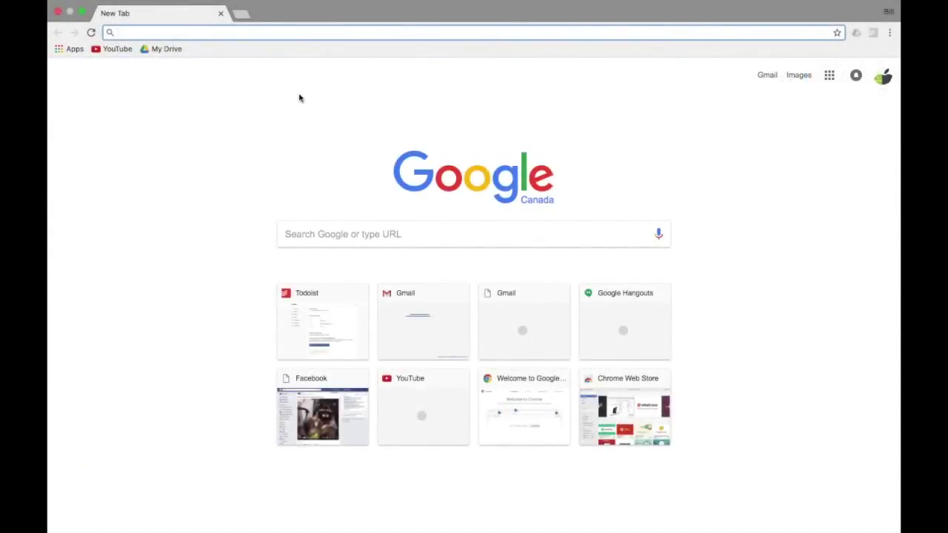
- Open Gmail and expand the Todoist panel's list of views and projects
left_click(767, 77)
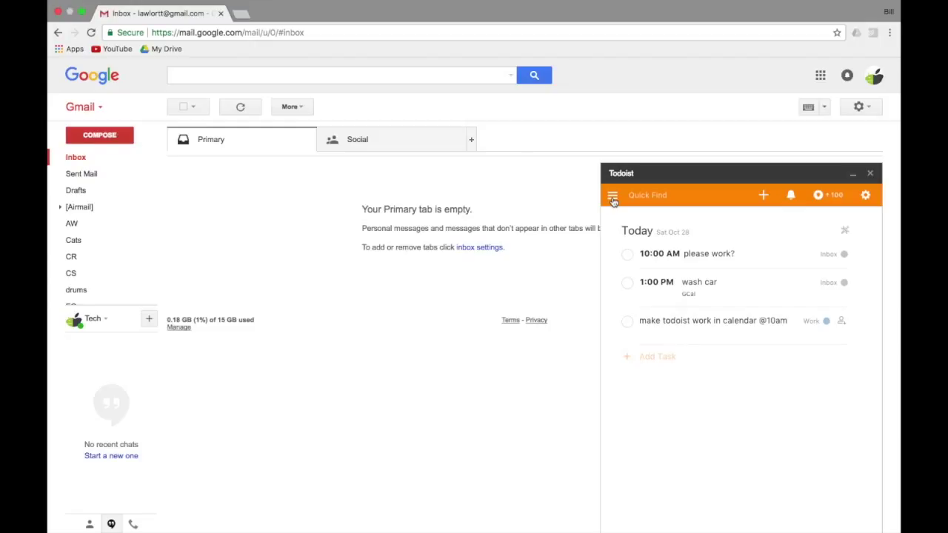
left_click(613, 197)
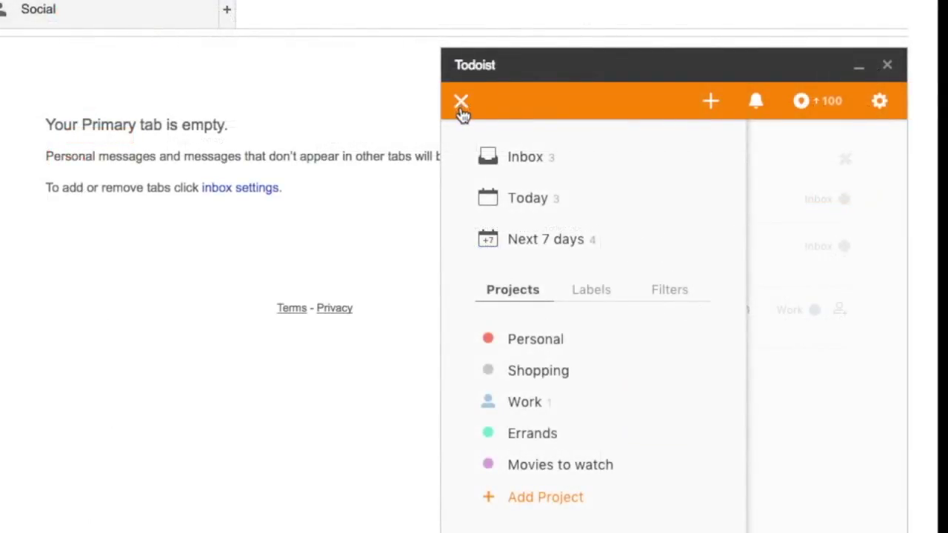
- Browse the Filters and Labels views, dismissing the Premium notice, then return to Projects
left_click(460, 107)
left_click(461, 109)
left_click(671, 297)
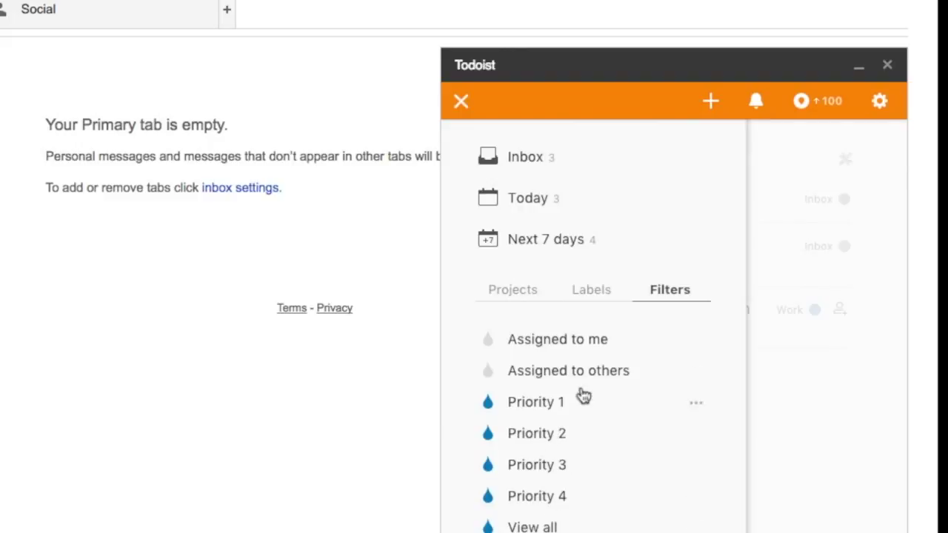
left_click(595, 291)
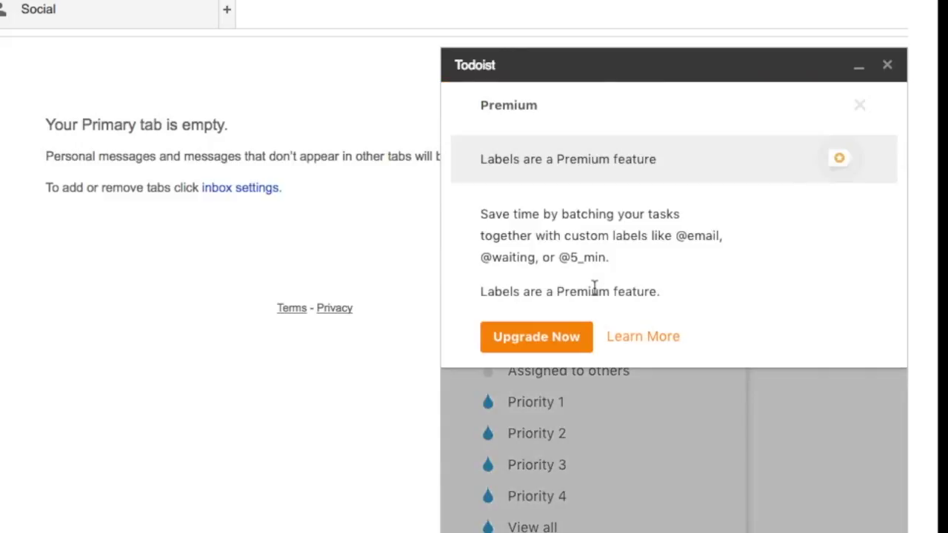
left_click(860, 108)
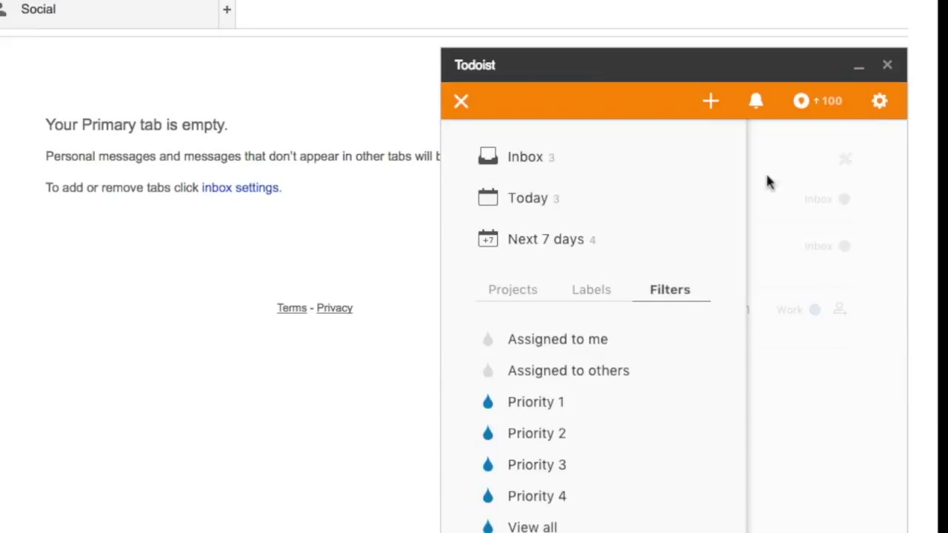
left_click(517, 296)
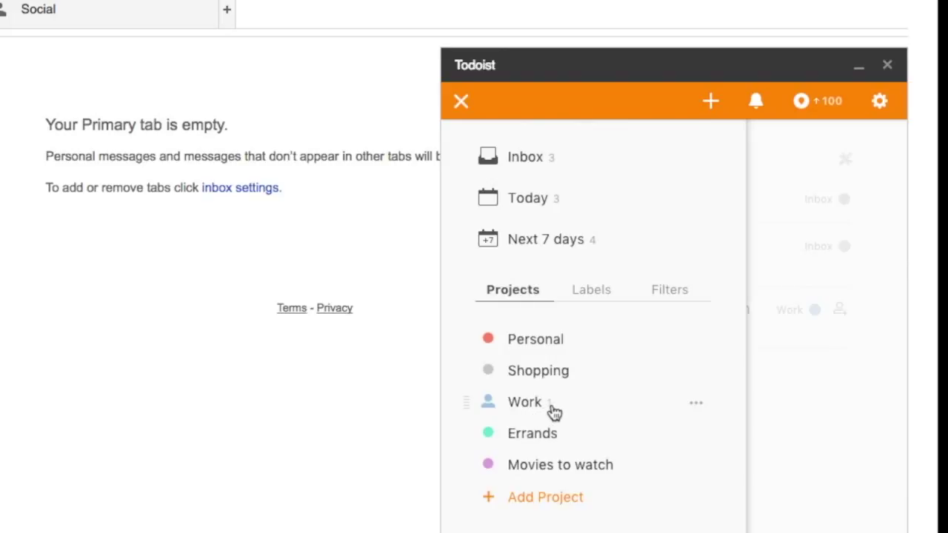
- Add a new project named Kids to the projects list
left_click(530, 498)
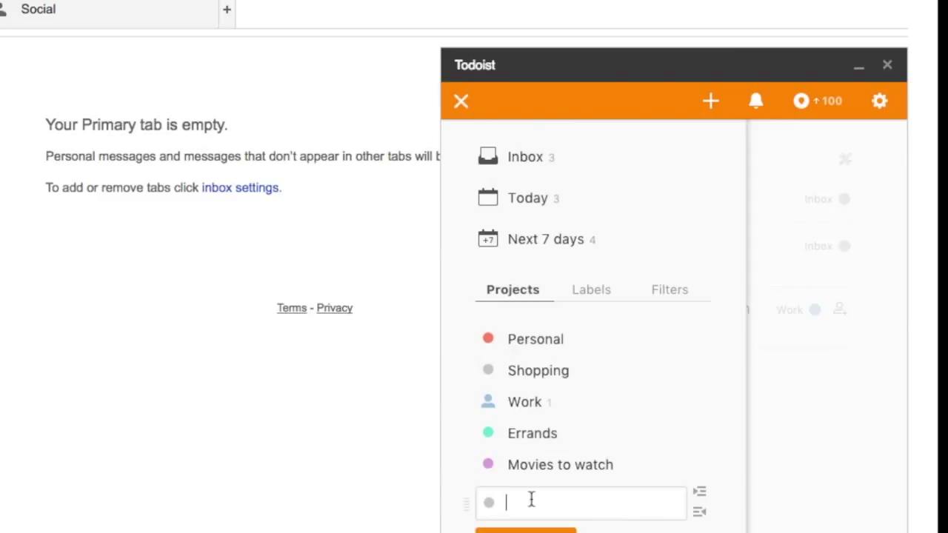
type("Kids")
left_click(567, 524)
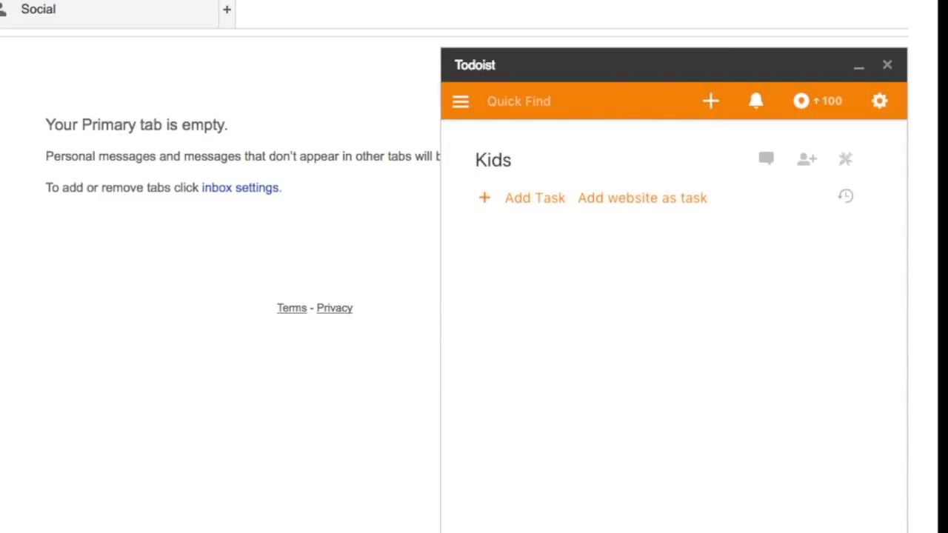
left_click(460, 102)
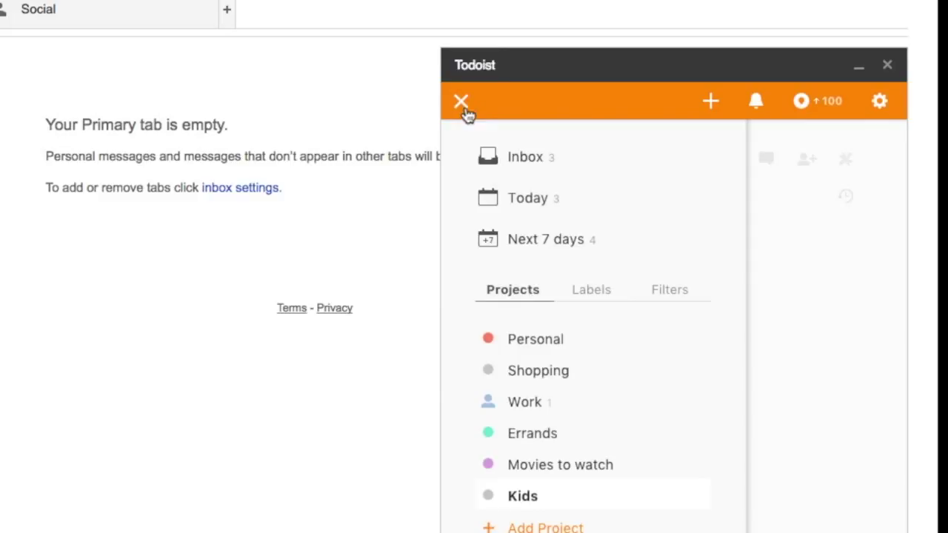
- View the Inbox, Today and Work project task lists in turn
left_click(514, 163)
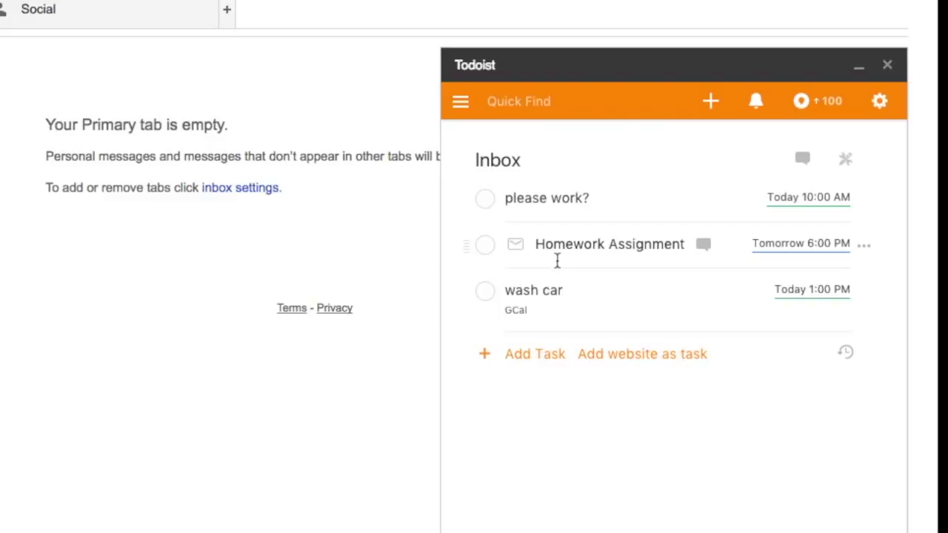
left_click(462, 101)
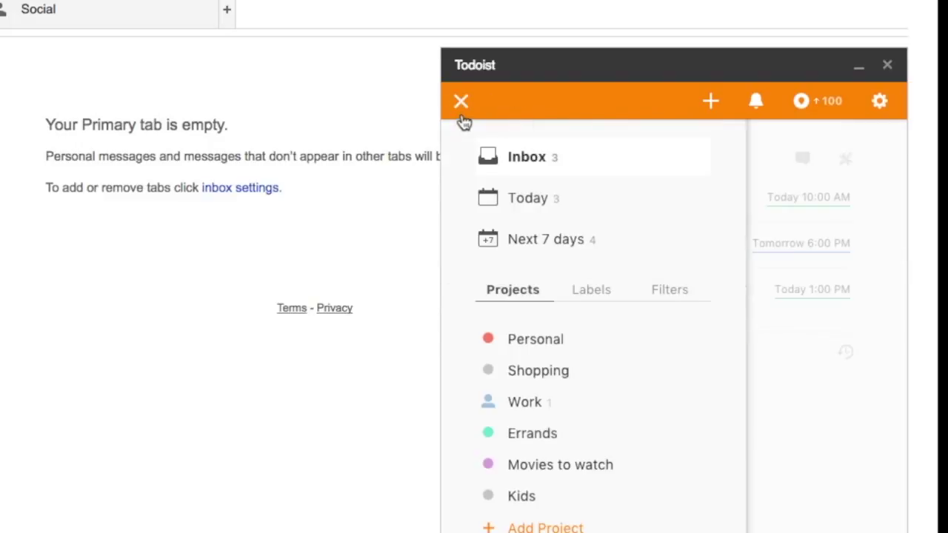
left_click(526, 202)
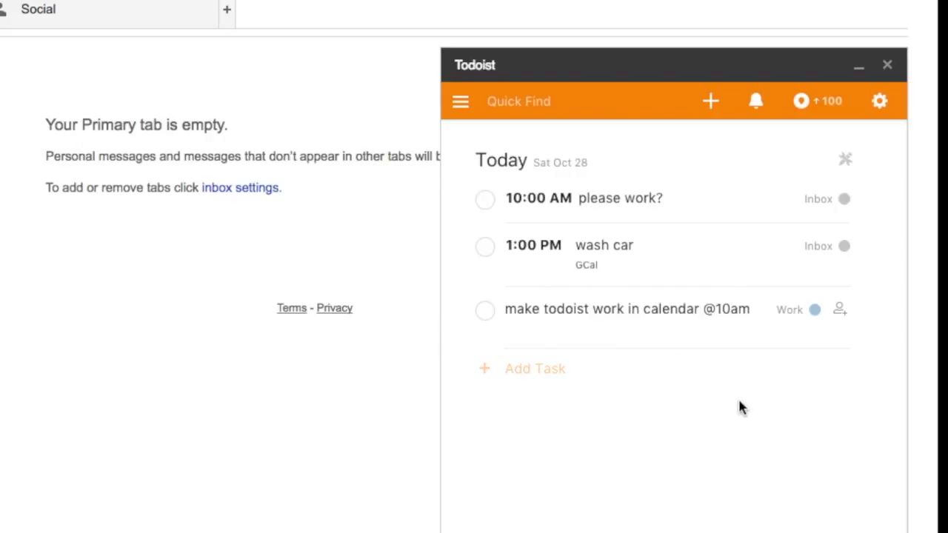
left_click(461, 102)
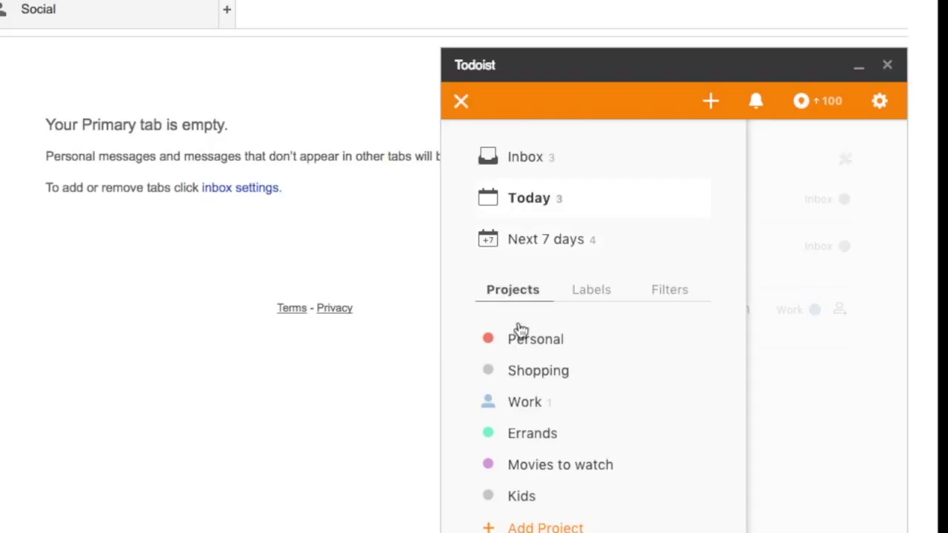
left_click(526, 403)
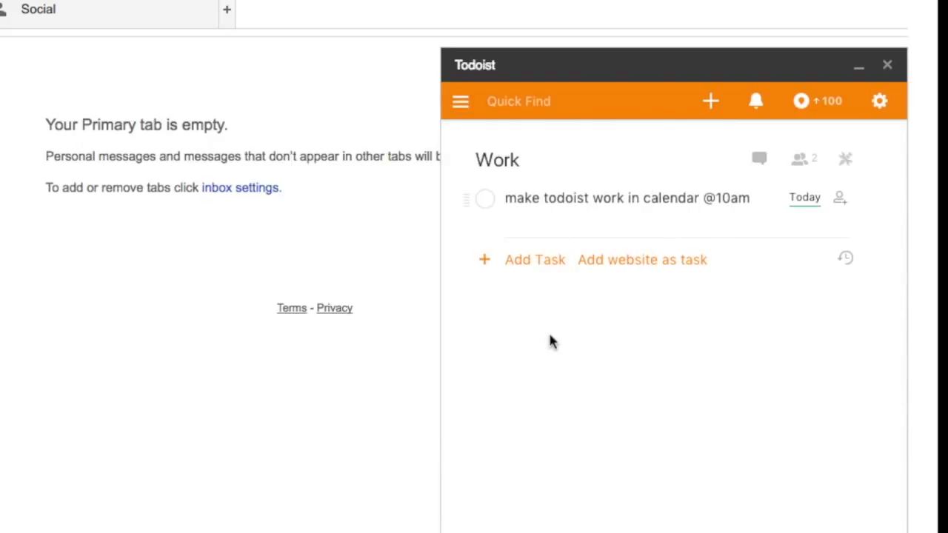
left_click(461, 102)
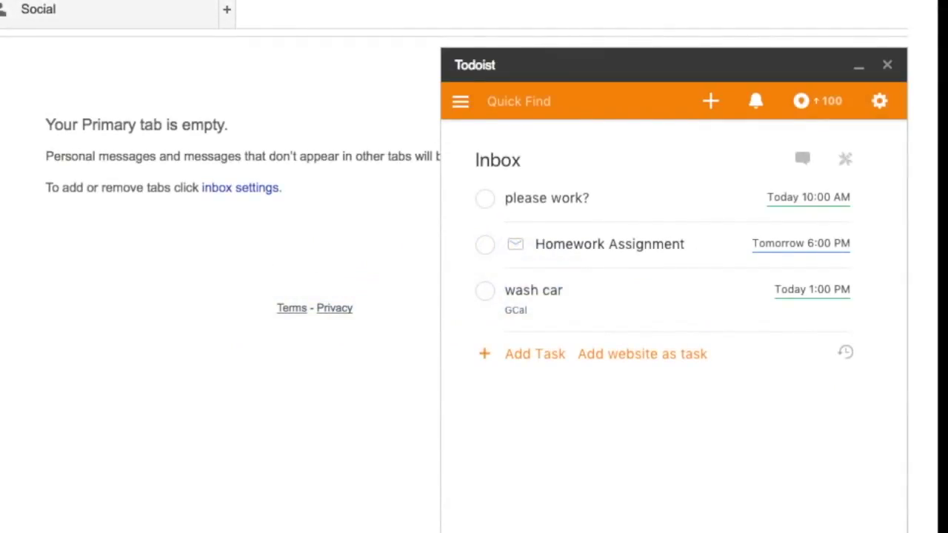
key("q")
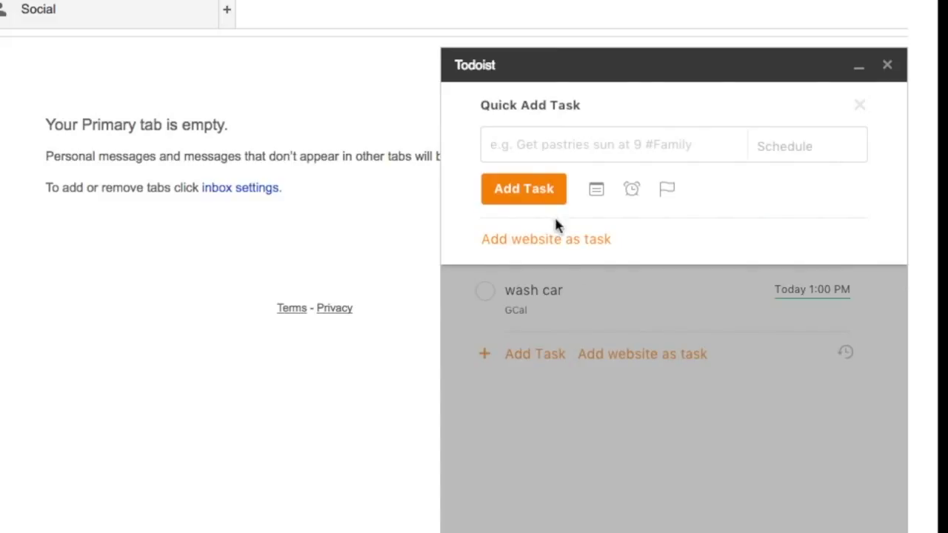
- Enter the task 'walk dog today at 12pm' and file it under the Kids project
key("Escape")
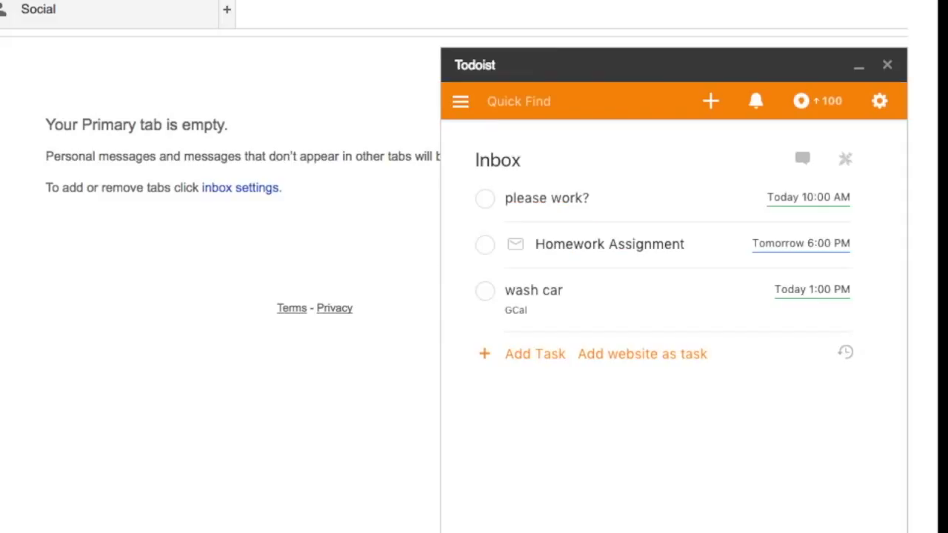
left_click(712, 101)
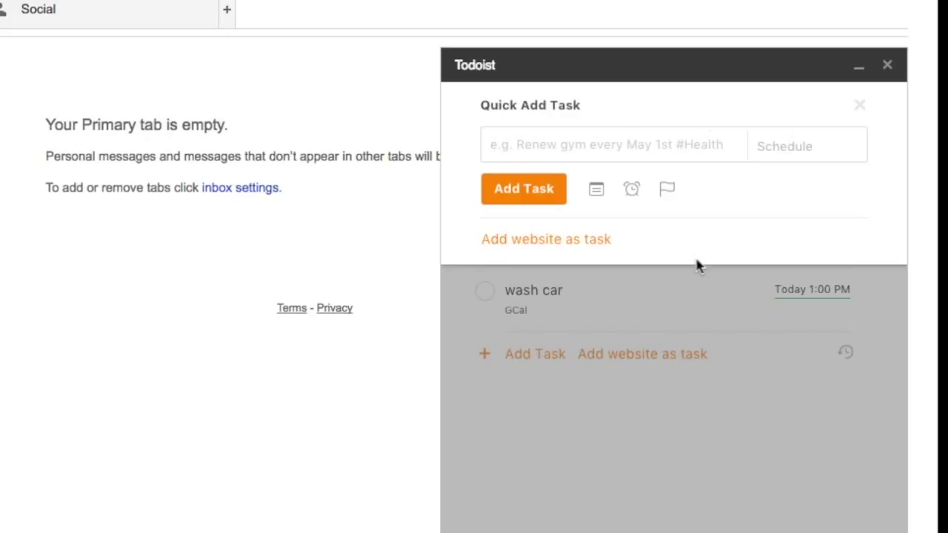
type("walk ")
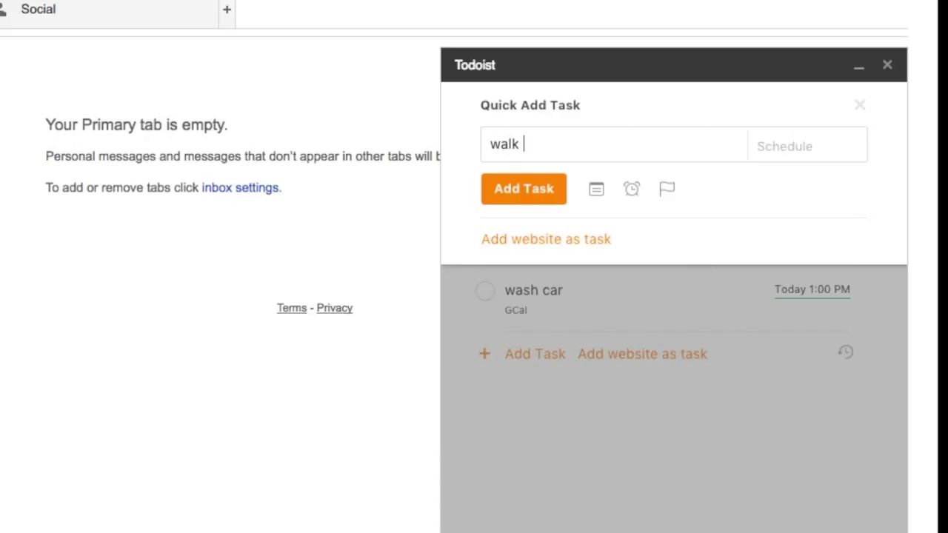
type("dog today at")
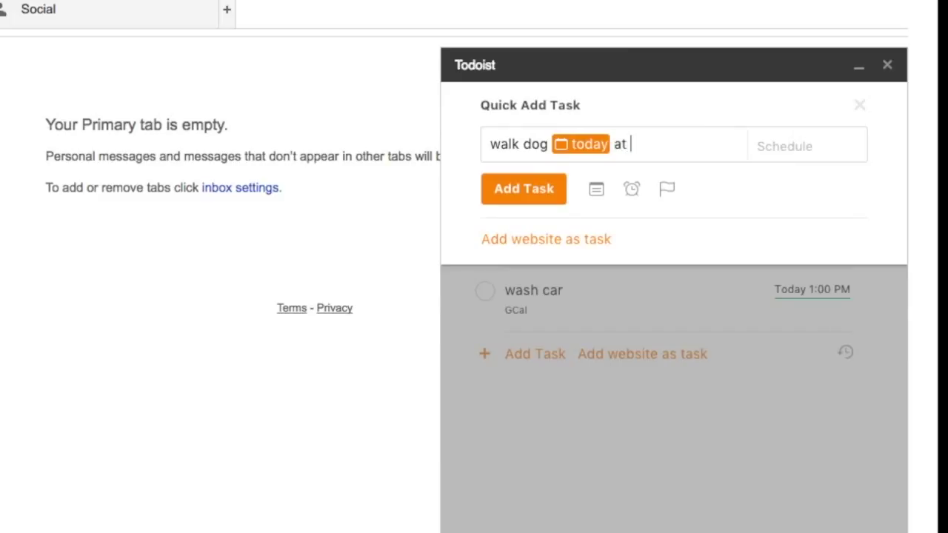
type(" 12pm")
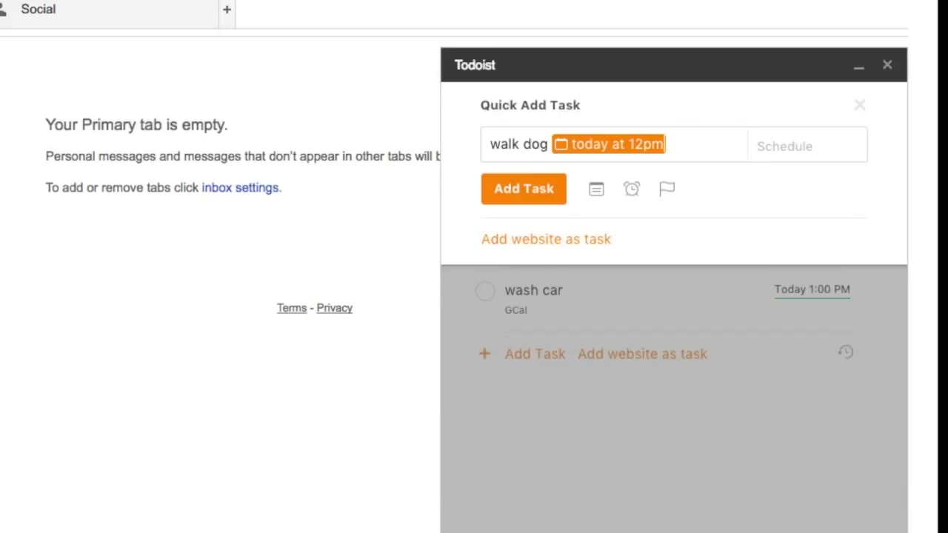
left_click(597, 191)
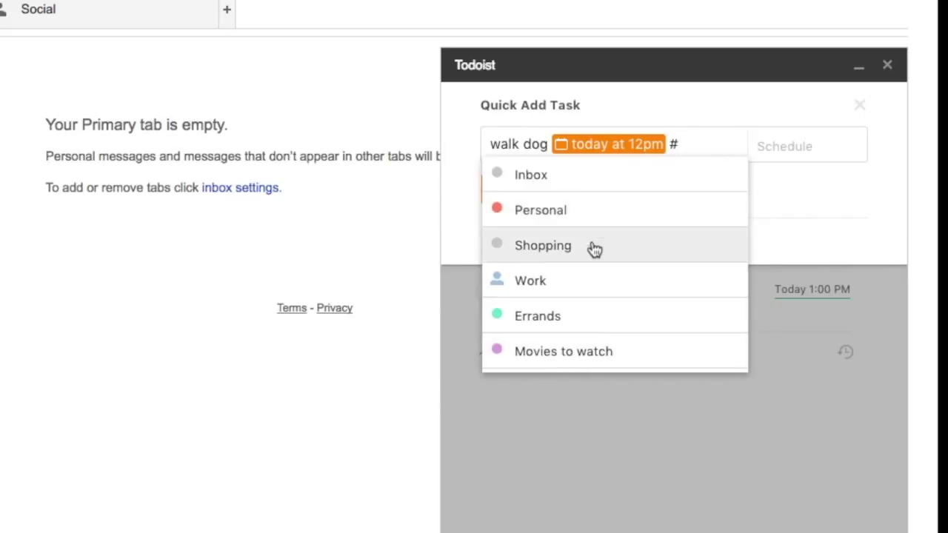
scroll(595, 351, "down", 1)
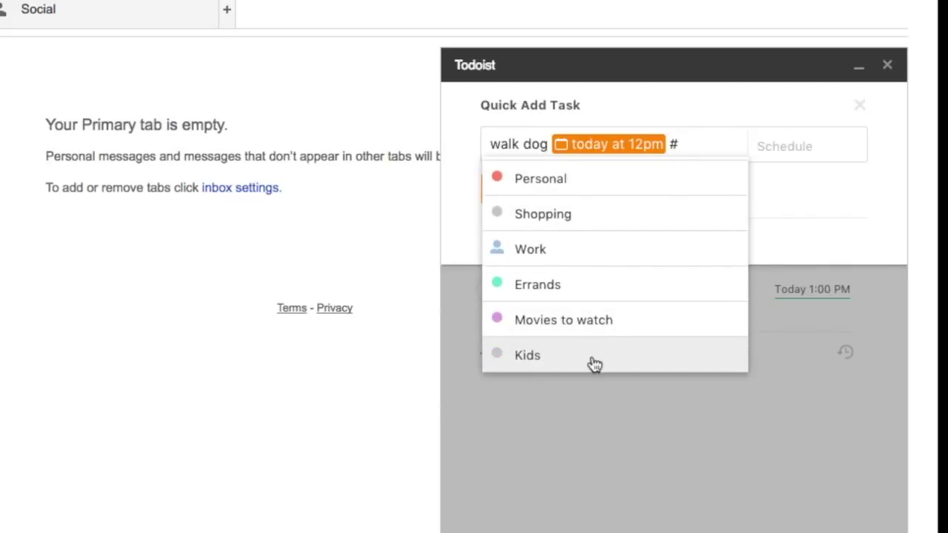
left_click(595, 353)
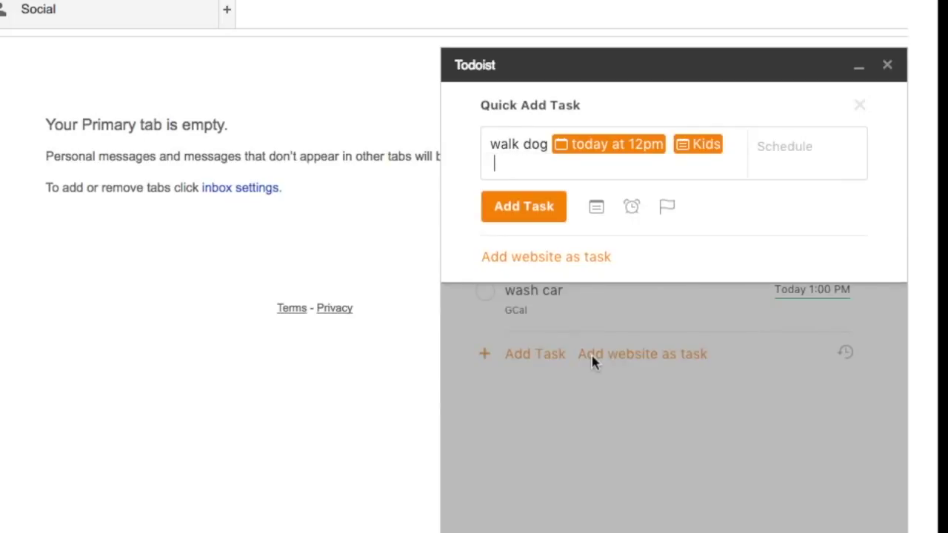
- Give the walk dog task priority 1 and save it
left_click(631, 211)
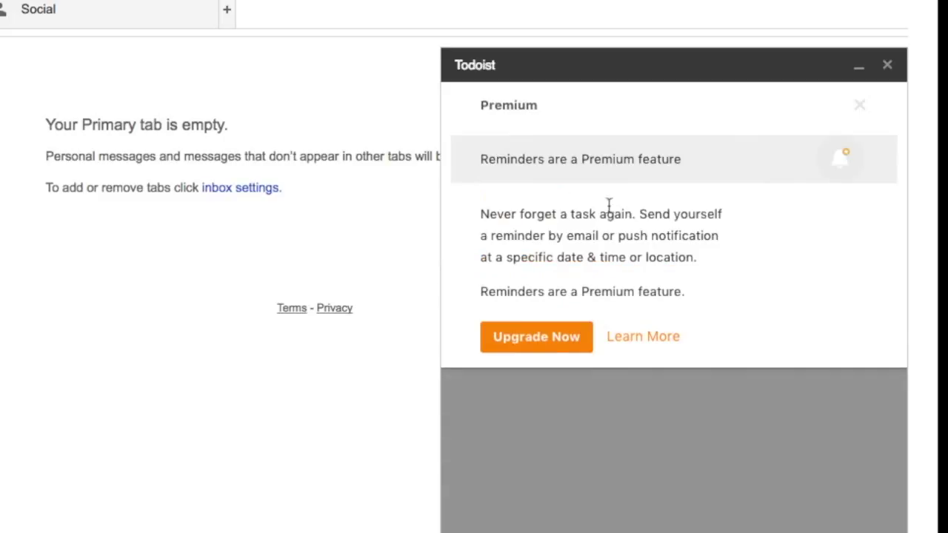
left_click(861, 107)
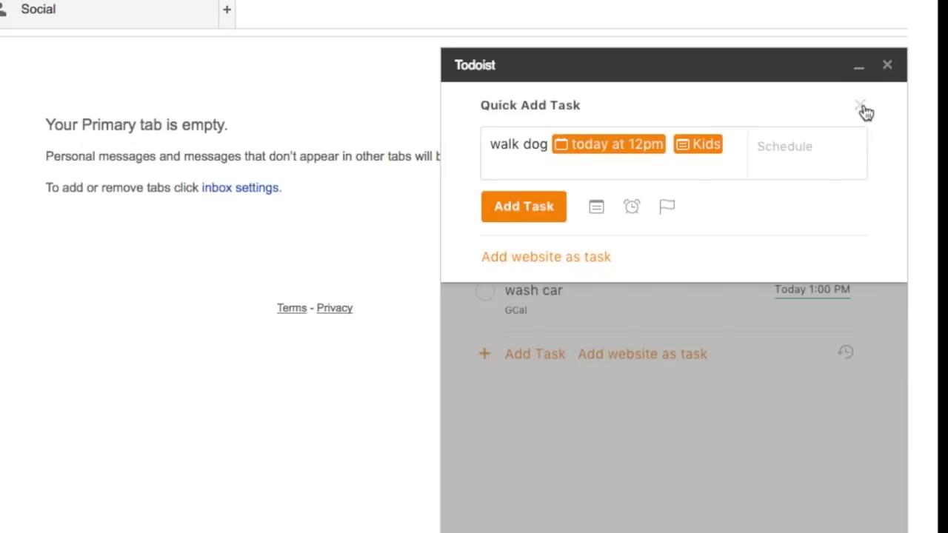
left_click(668, 208)
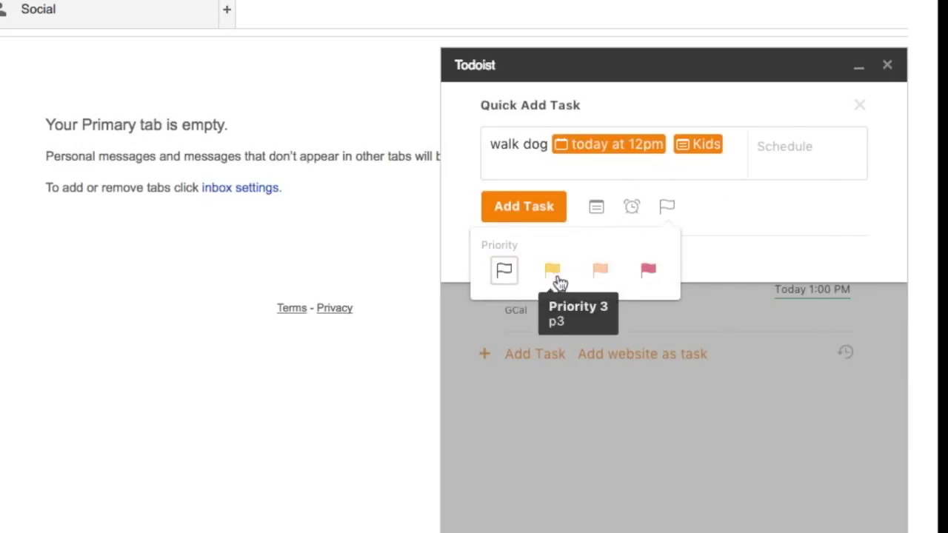
left_click(506, 275)
left_click(668, 208)
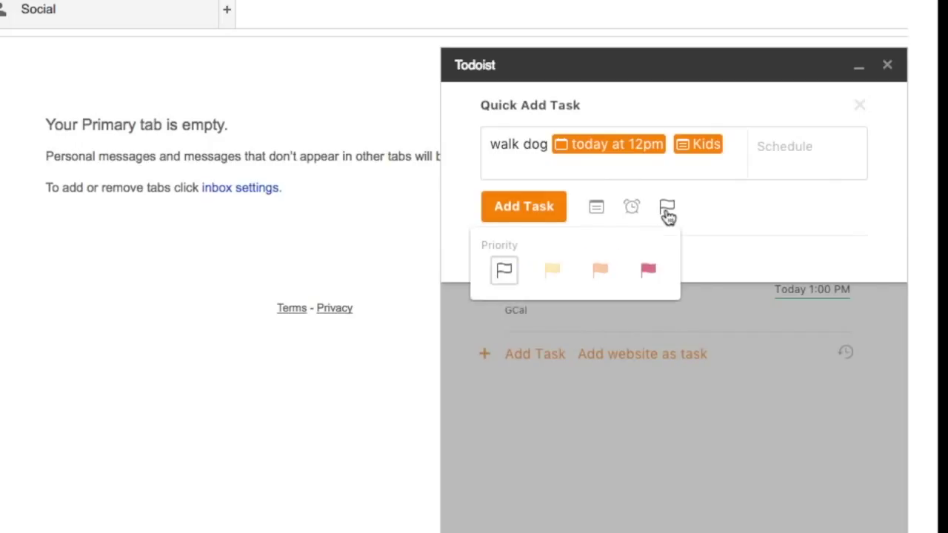
left_click(650, 273)
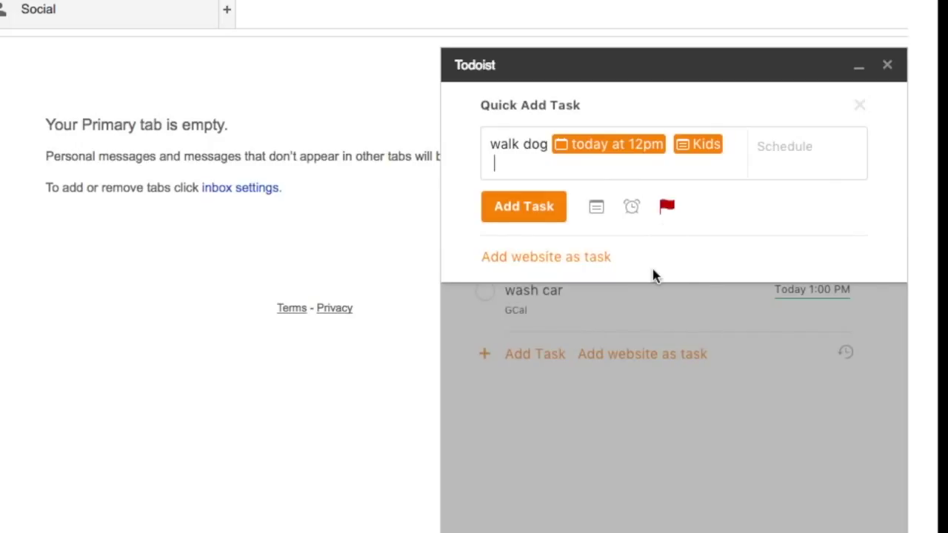
left_click(544, 208)
left_click(506, 209)
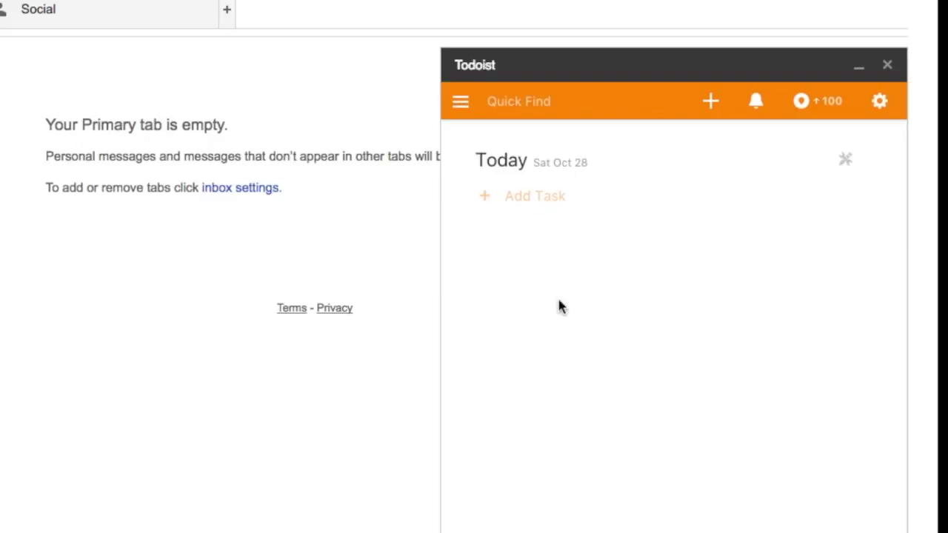
- Show today's four tasks with walk dog at 12:00 PM, then minimize the Todoist panel
left_click(461, 101)
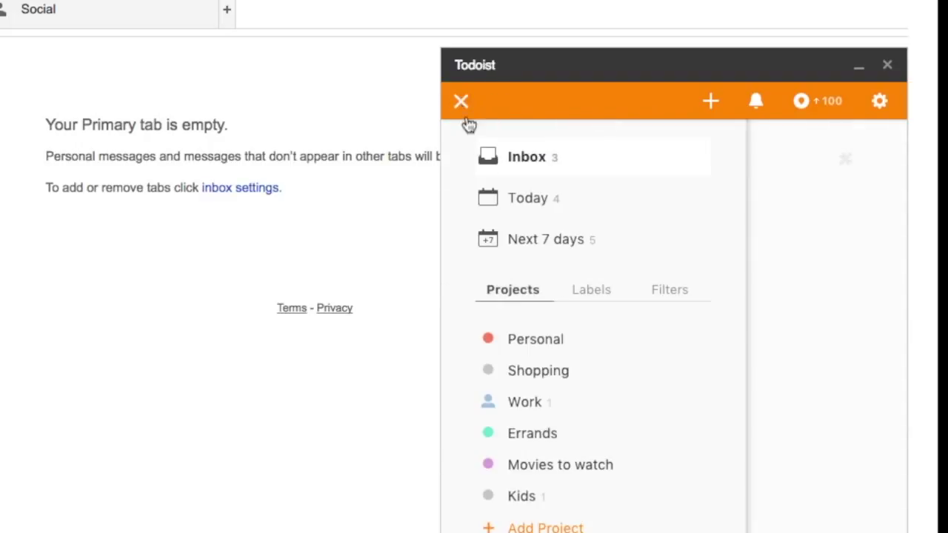
left_click(521, 201)
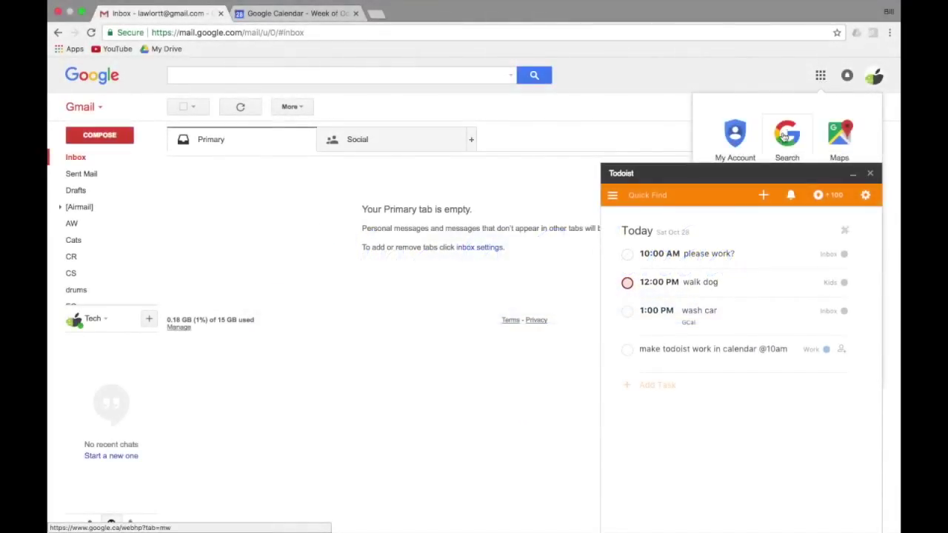
left_click(853, 173)
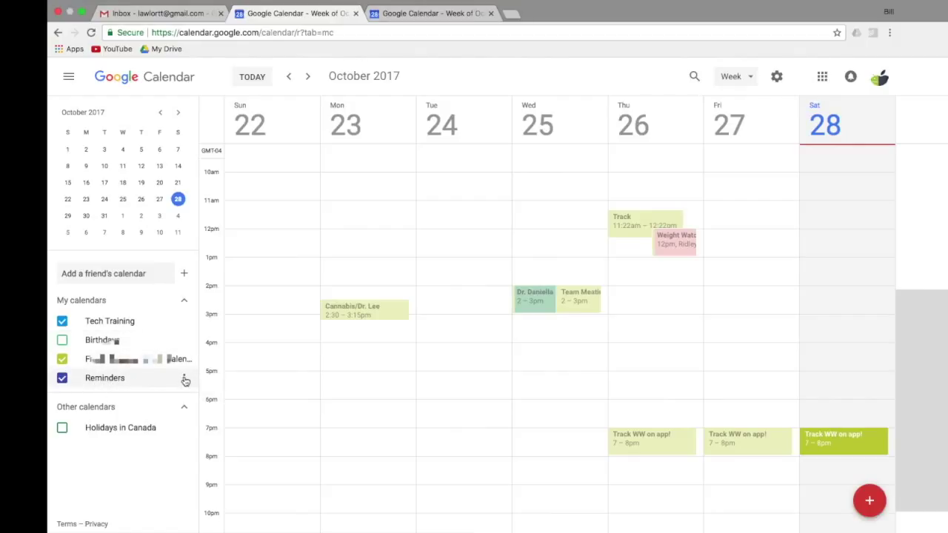
- Close the duplicate Google Calendar tab and sign out of the Google account
left_click(439, 15)
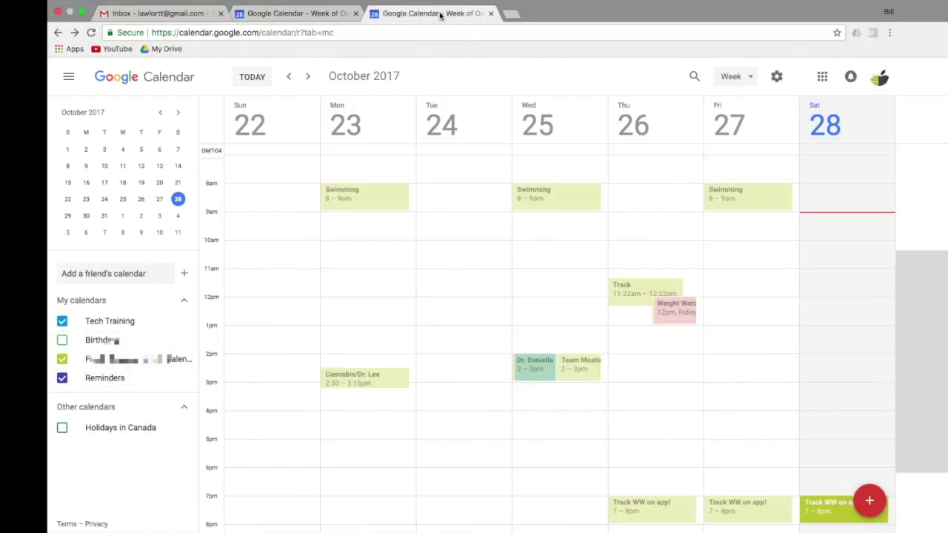
left_click(348, 14)
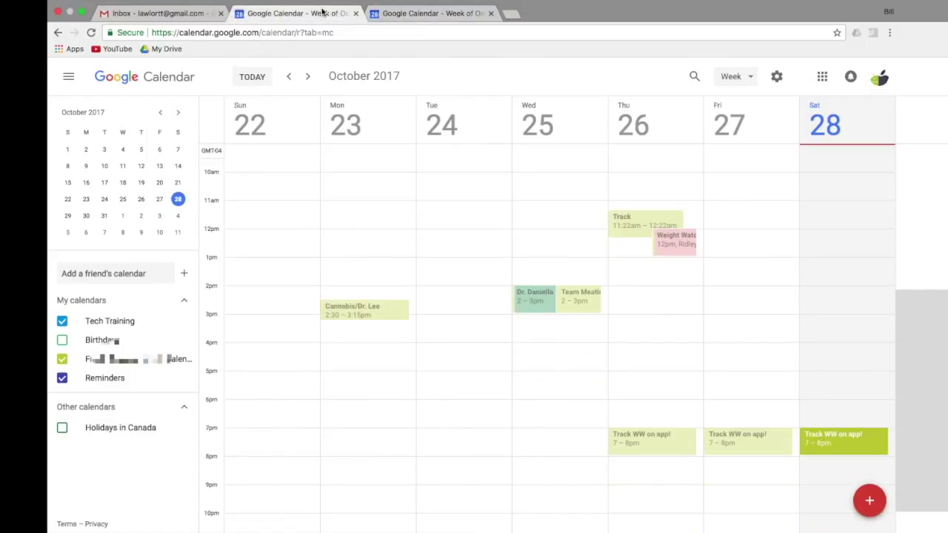
left_click(491, 14)
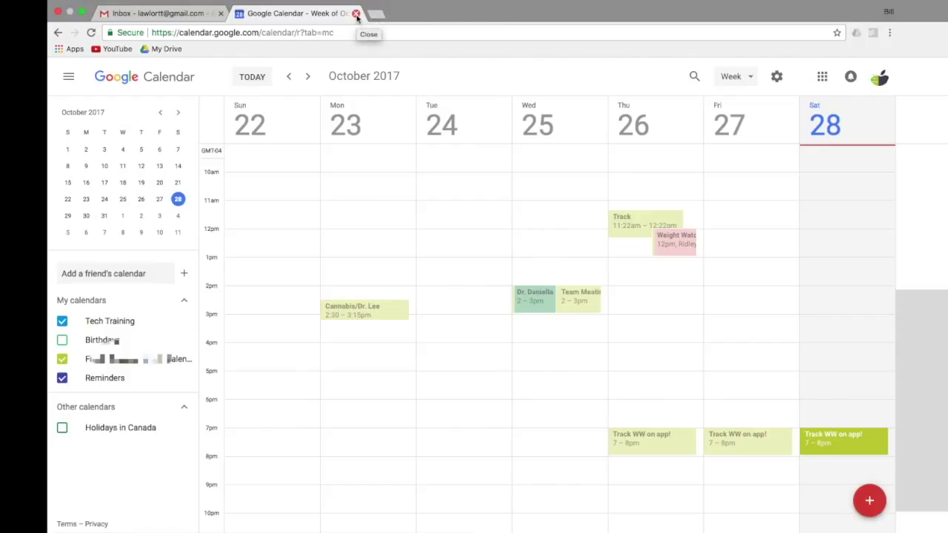
left_click(879, 77)
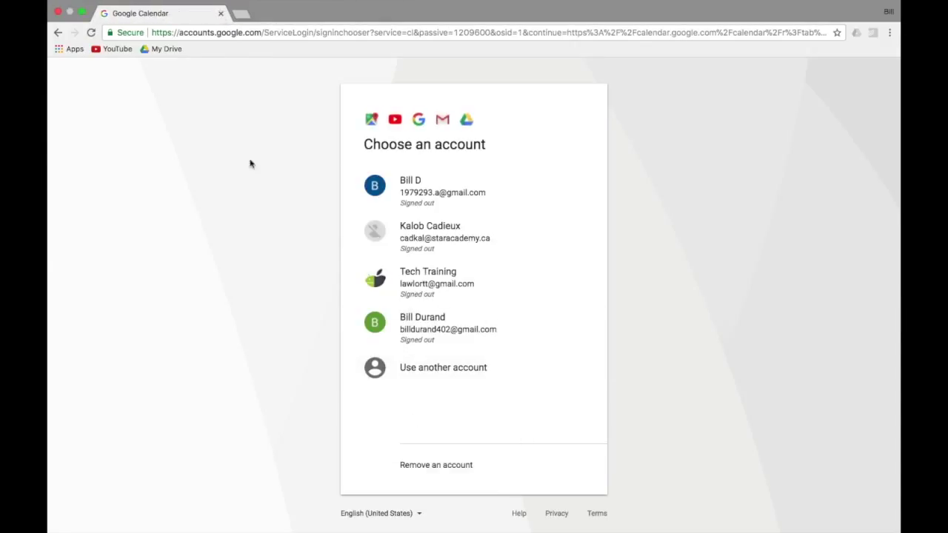
left_click(242, 14)
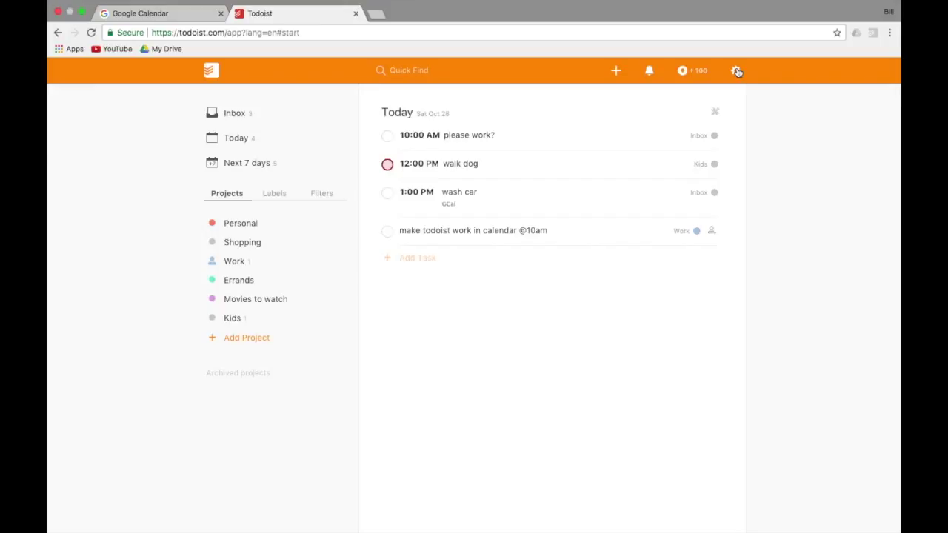
- Go to Todoist Settings and show the Integrations section
left_click(736, 71)
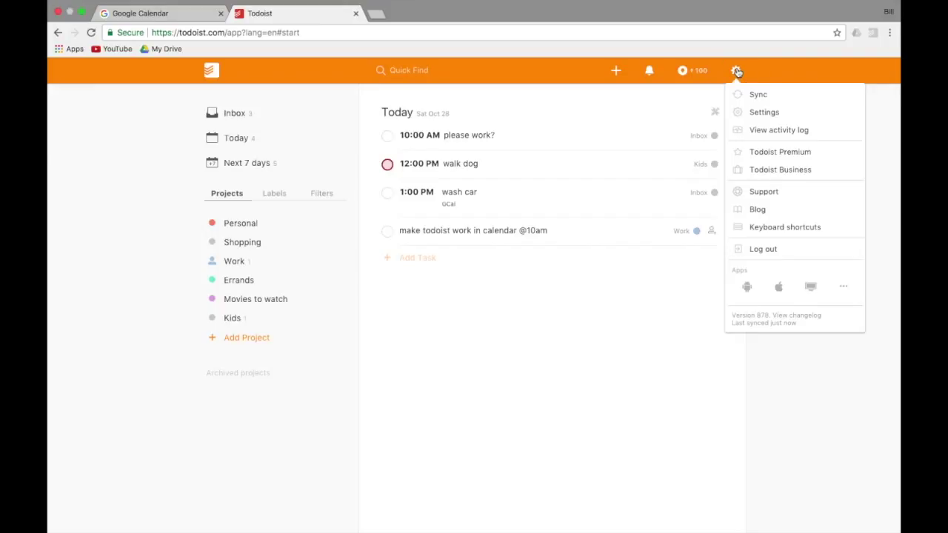
left_click(759, 114)
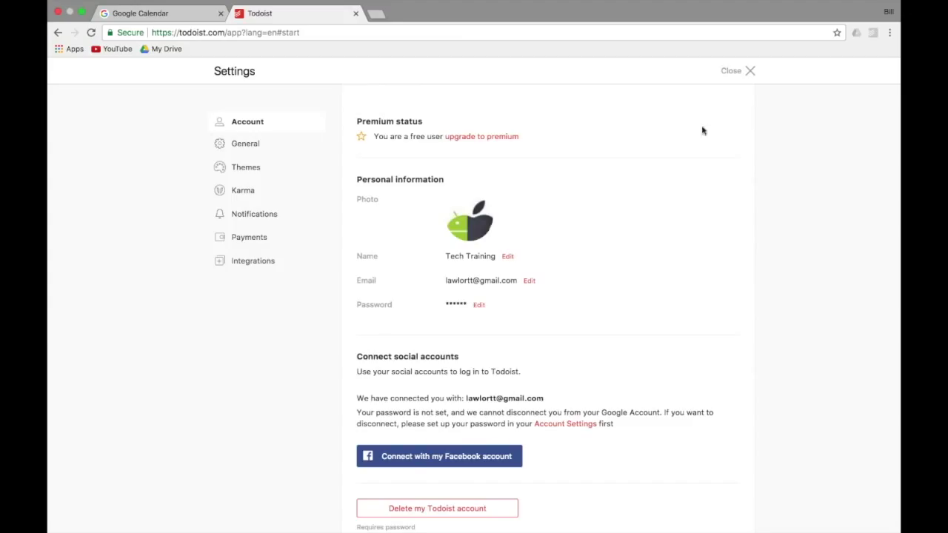
left_click(250, 264)
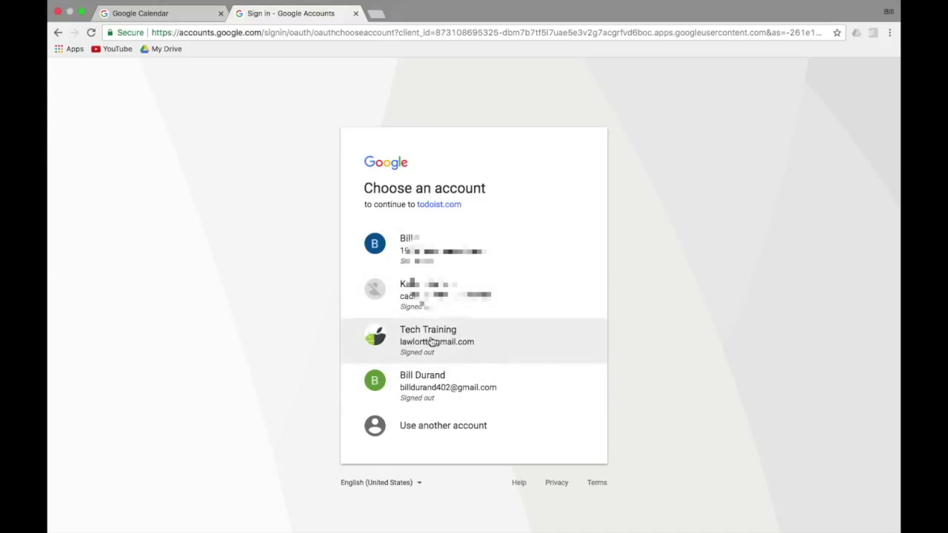
- Sign in to Google for todoist.com with the chosen account and its saved password
left_click(434, 341)
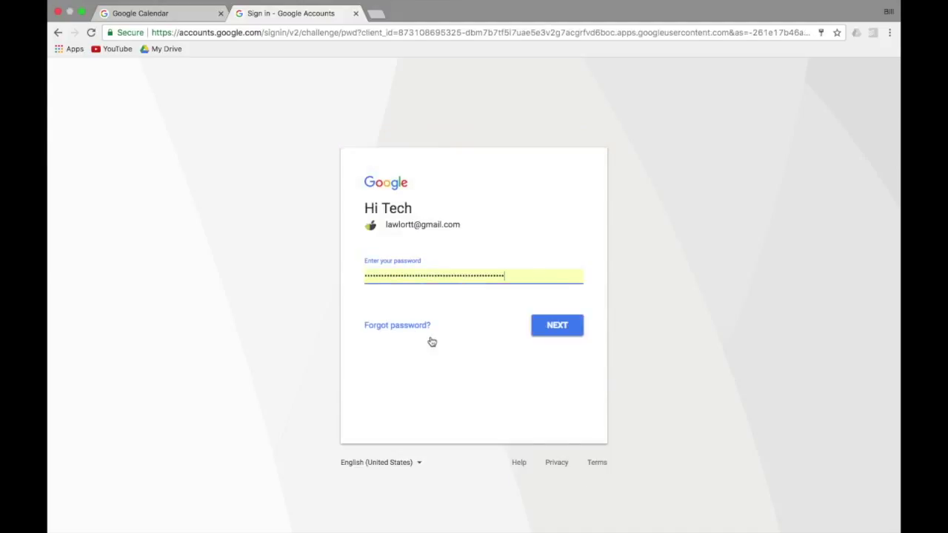
left_click(562, 325)
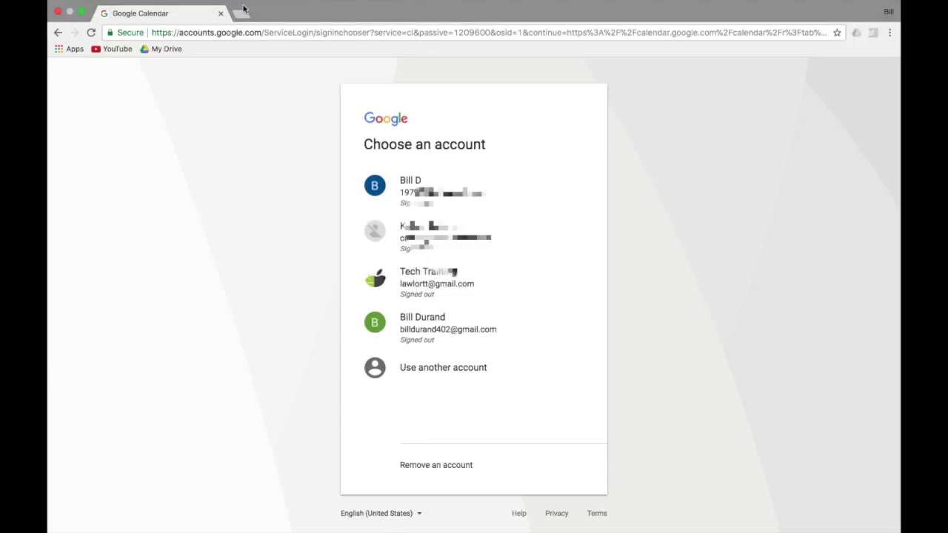
- Reload todoist.com in a new tab and open Connect to Google Calendar under Settings > Integrations
left_click(243, 16)
type("todoist.com")
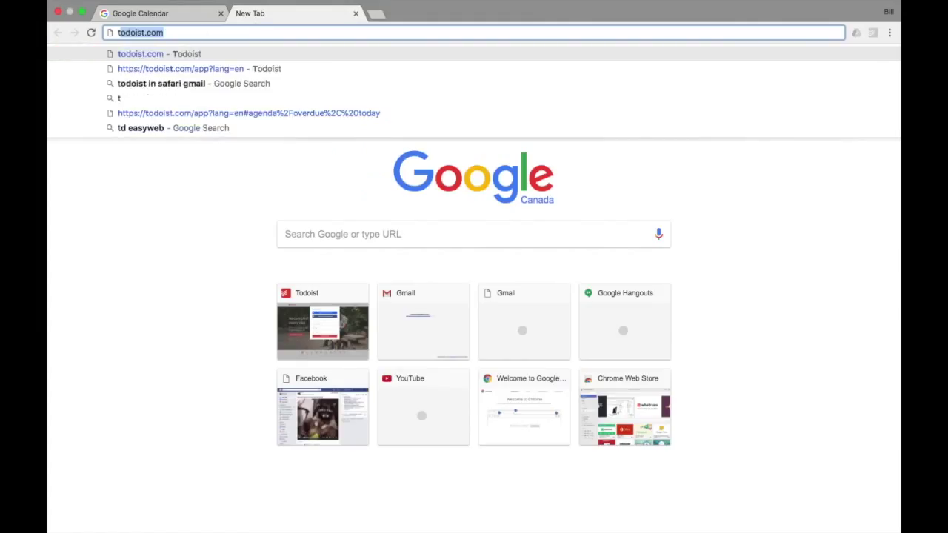
key("Return")
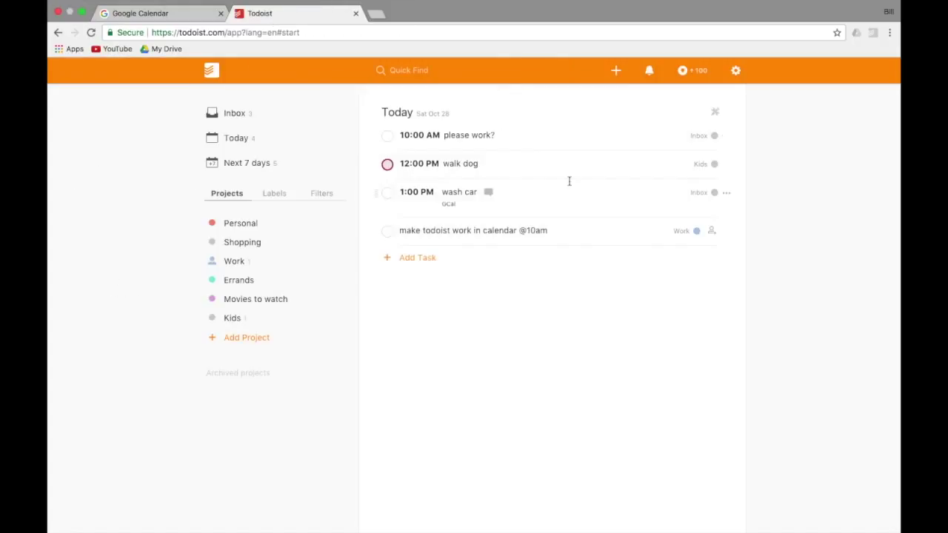
left_click(736, 70)
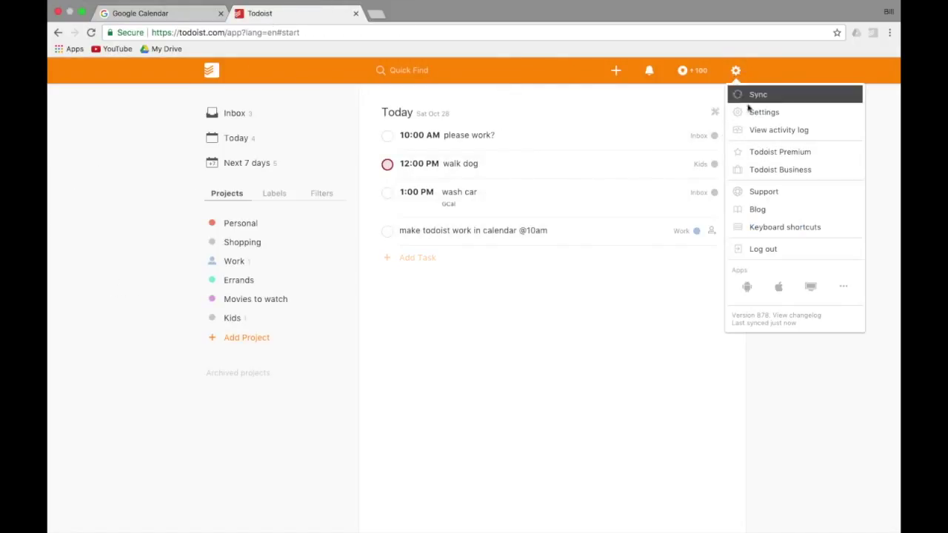
left_click(753, 113)
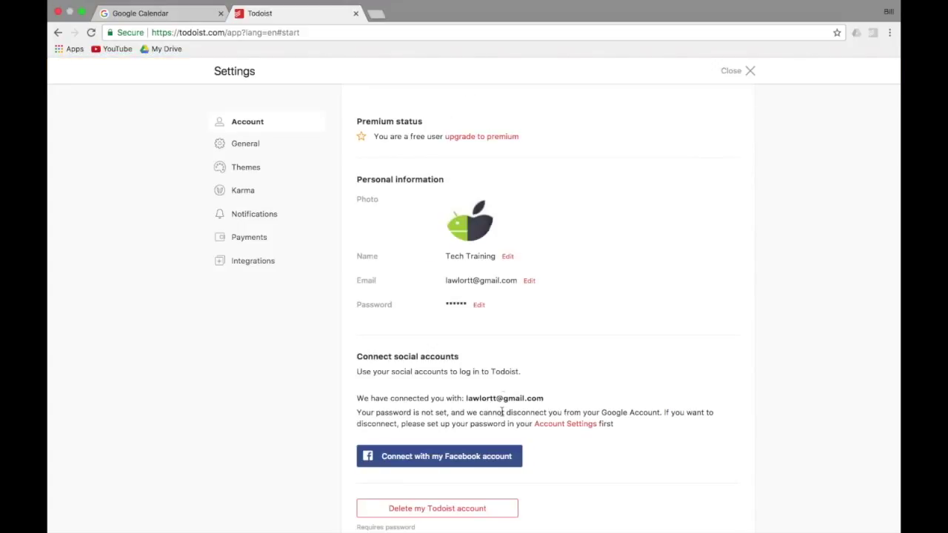
left_click(267, 263)
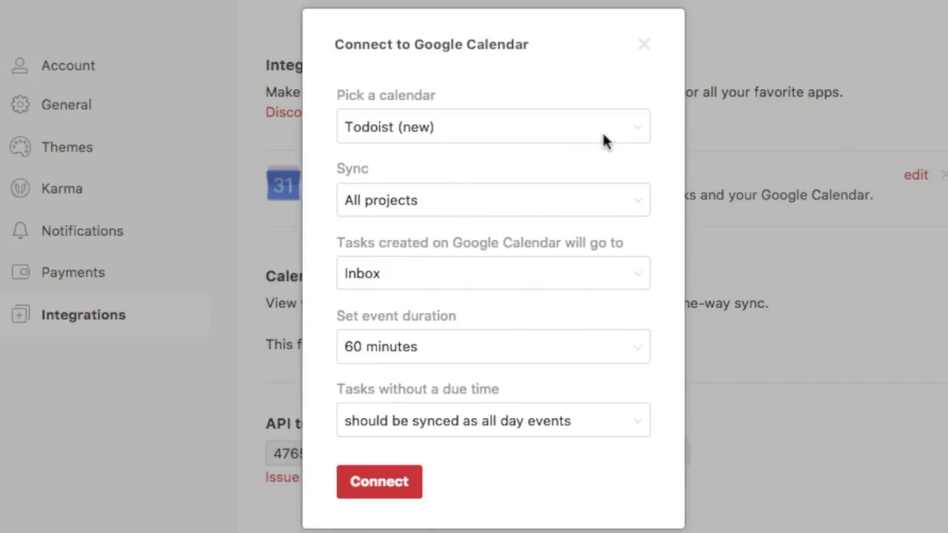
left_click(642, 134)
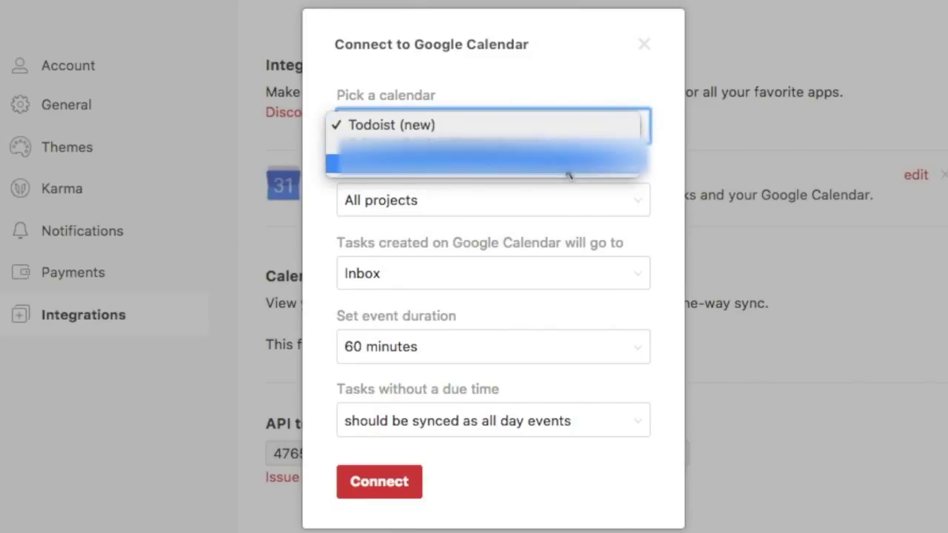
- Keep the Todoist (new) calendar and set sync back to All projects after trying a specific project
left_click(560, 84)
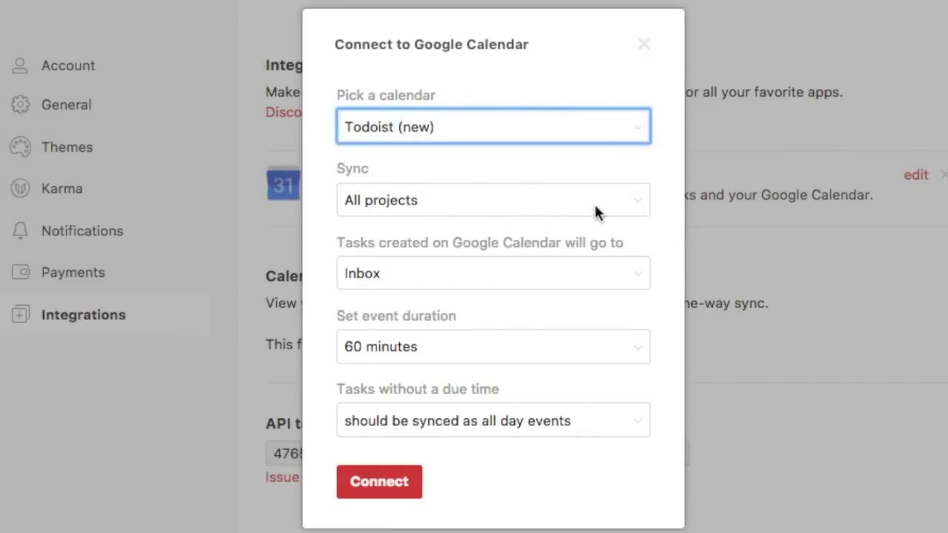
left_click(641, 202)
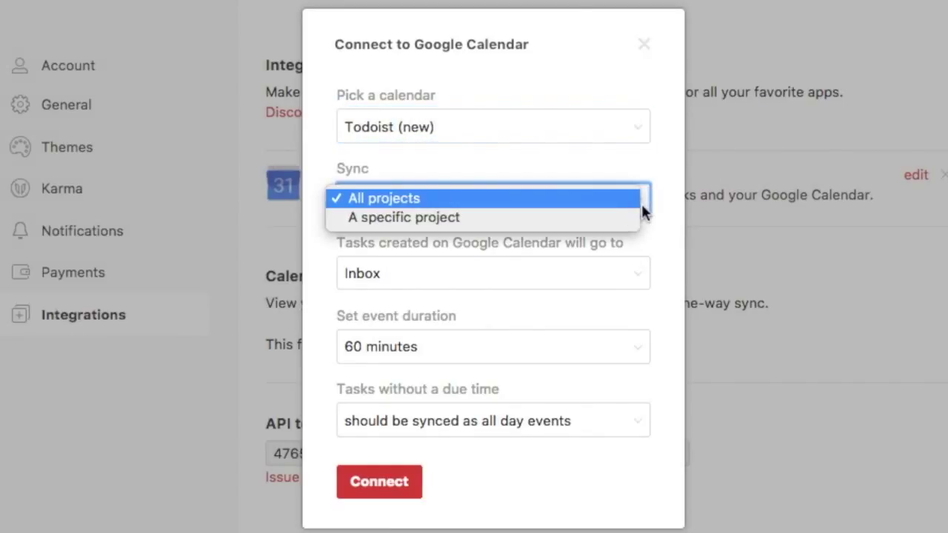
left_click(548, 218)
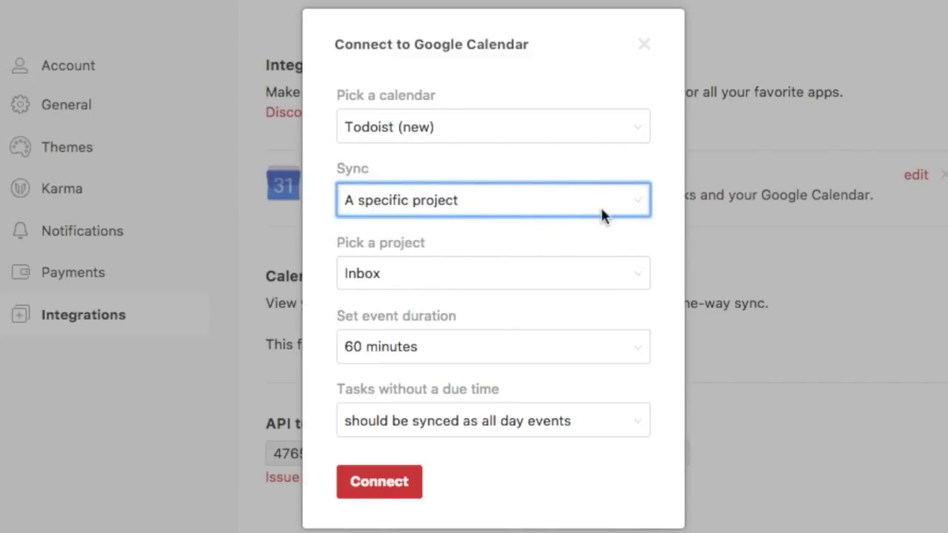
left_click(482, 261)
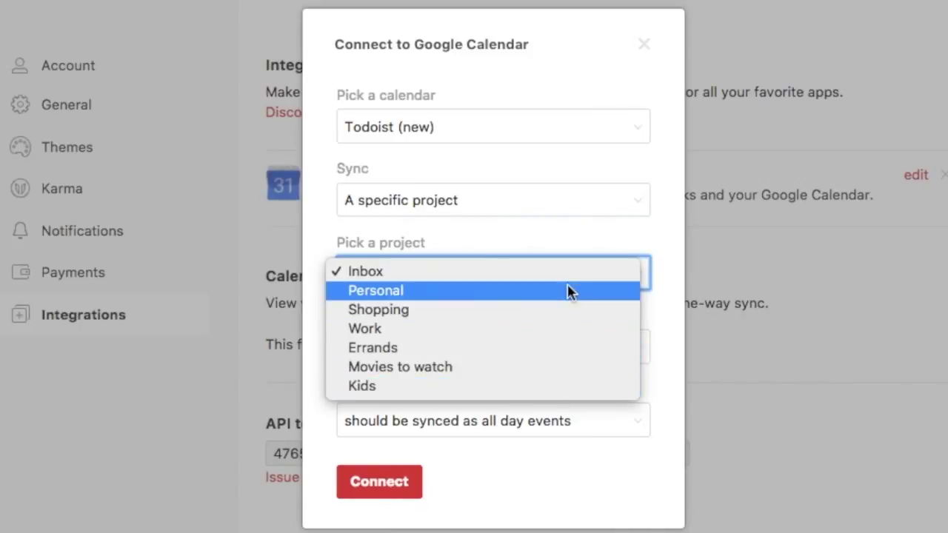
left_click(604, 199)
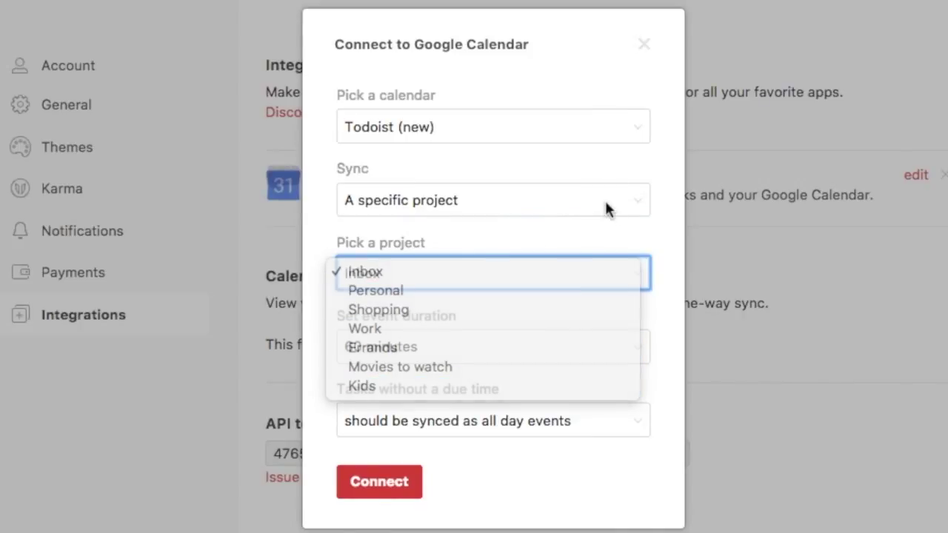
left_click(641, 201)
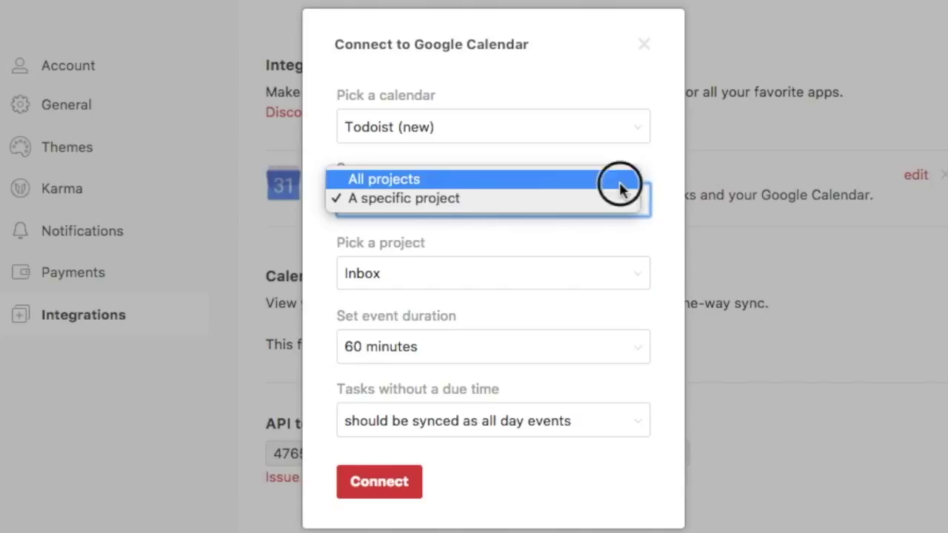
left_click(619, 186)
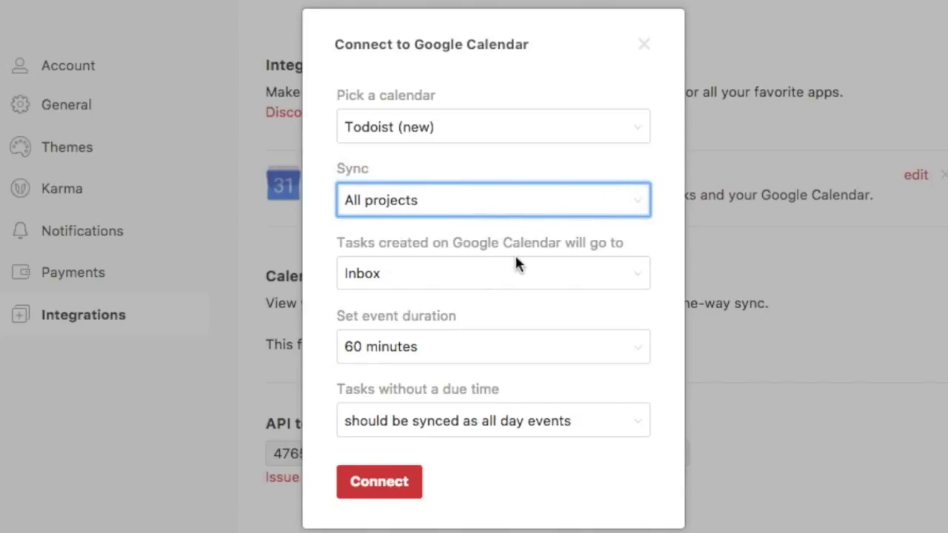
- Keep Inbox as the destination for calendar-created tasks and start the Google Calendar connection
left_click(637, 275)
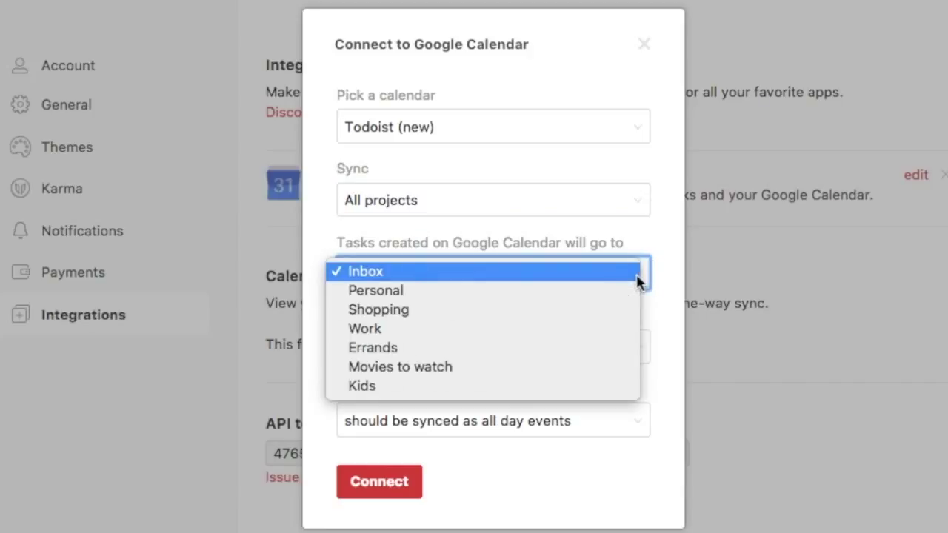
left_click(636, 272)
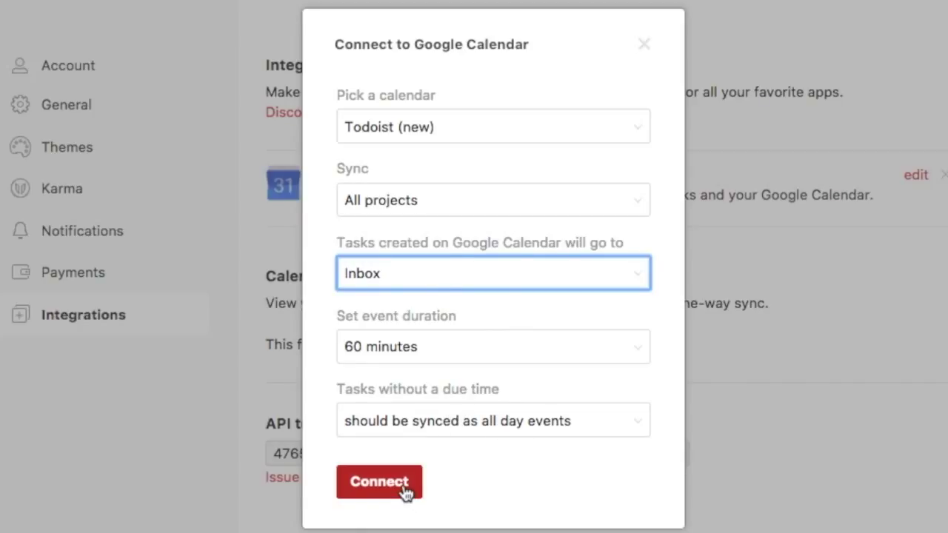
left_click(379, 481)
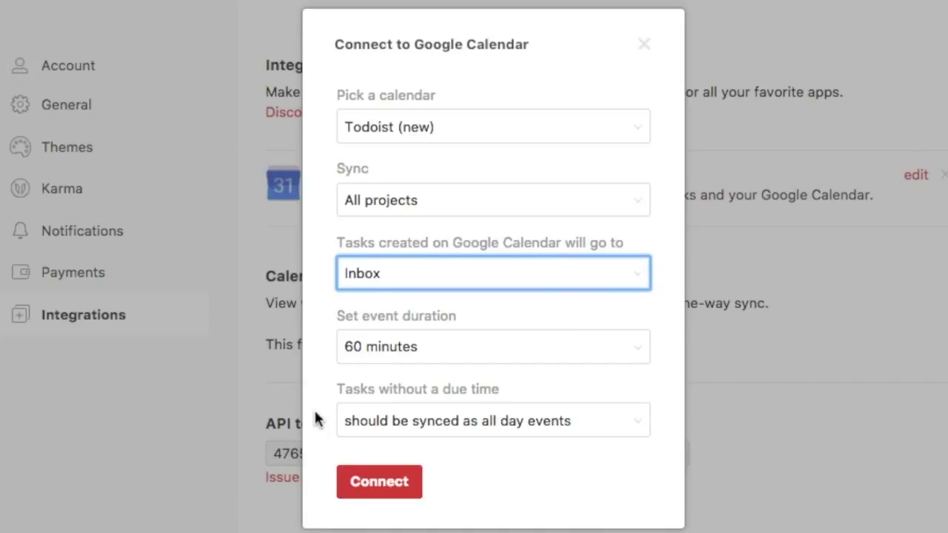
left_click(400, 483)
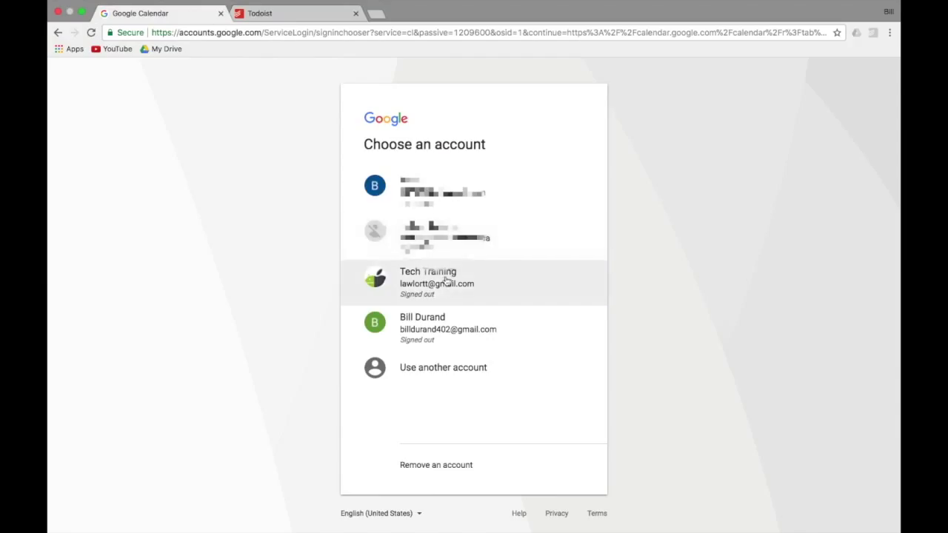
- Sign in with the Tech Training Google account to load Google Calendar
left_click(448, 281)
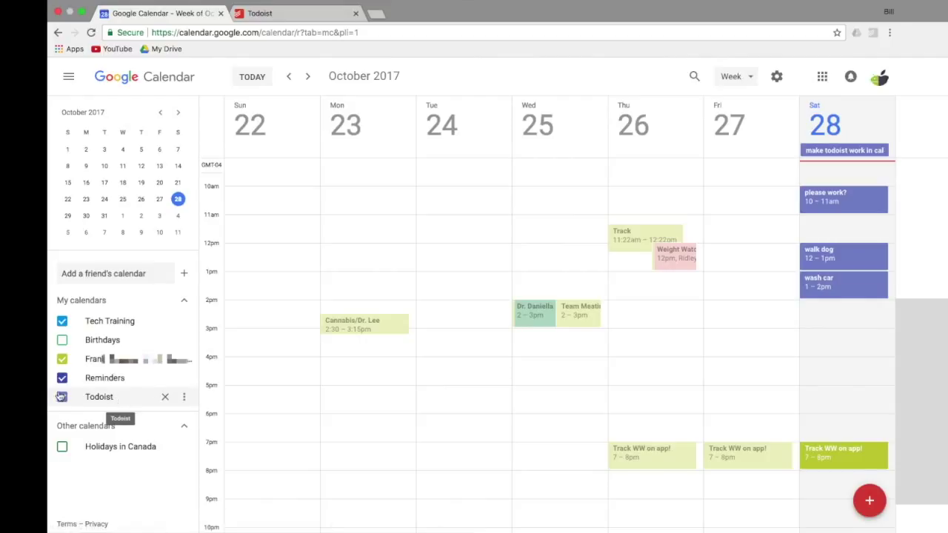
- Uncheck the Reminders calendar under My calendars so its entries disappear
left_click(183, 380)
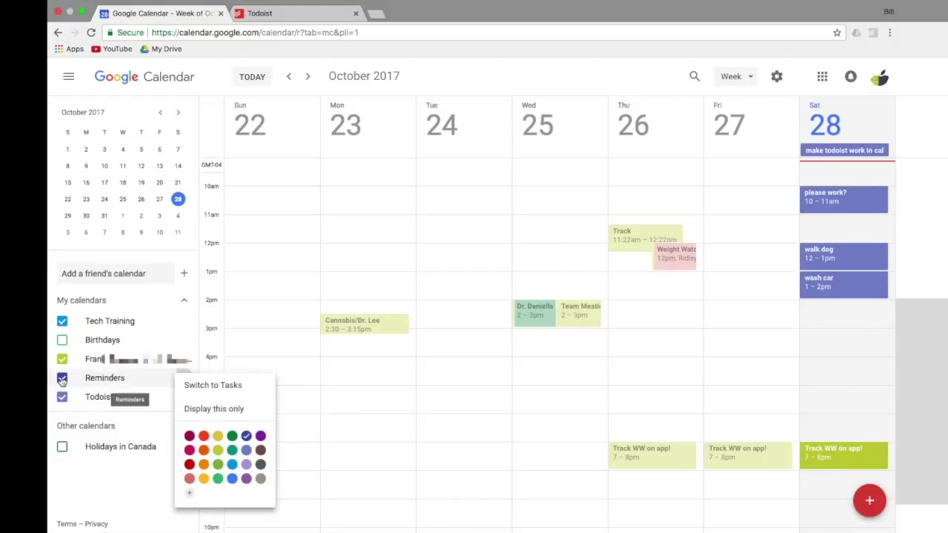
left_click(95, 385)
right_click(106, 380)
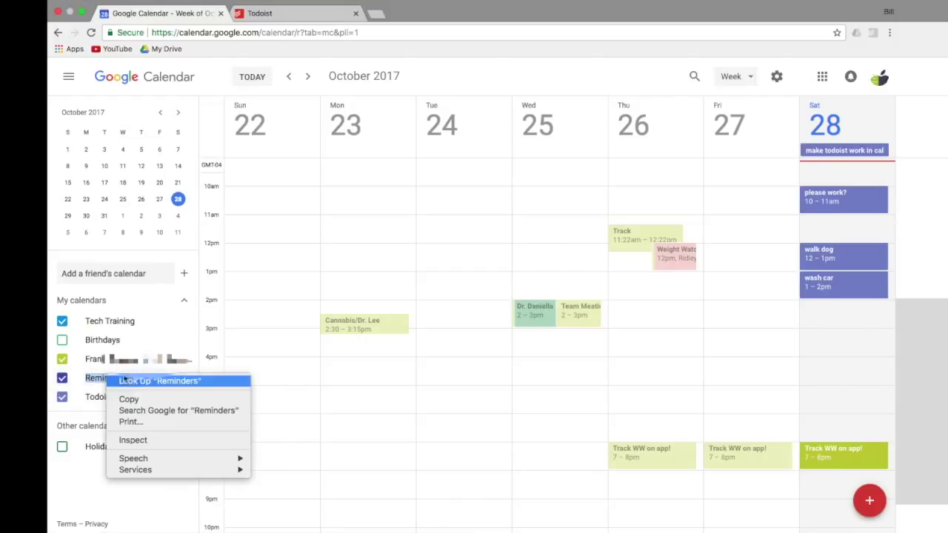
left_click(96, 380)
left_click(62, 379)
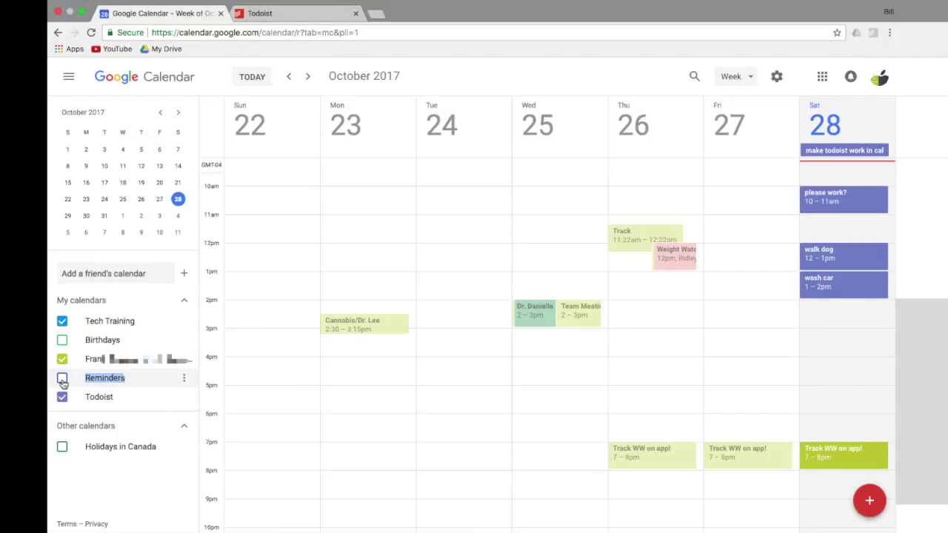
- Set the Todoist calendar's colour to Pumpkin orange
left_click(183, 396)
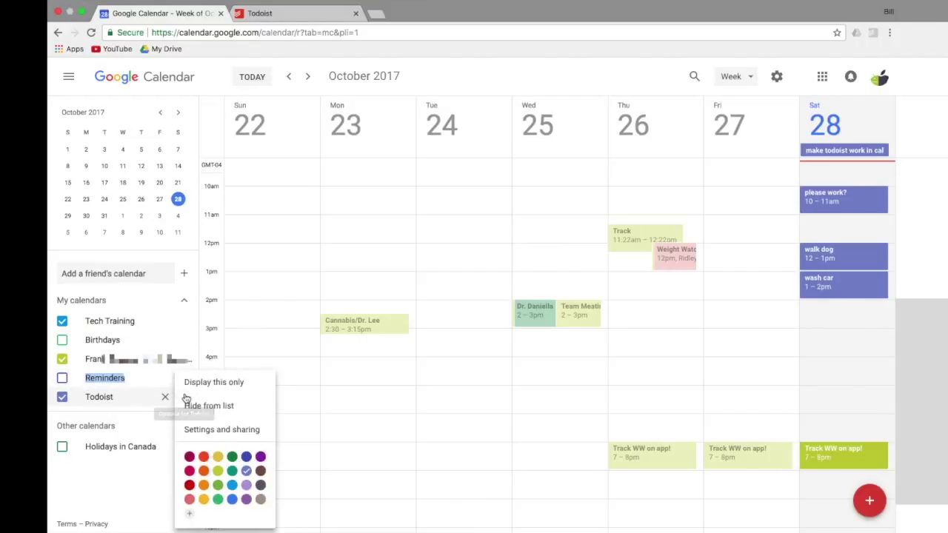
left_click(204, 471)
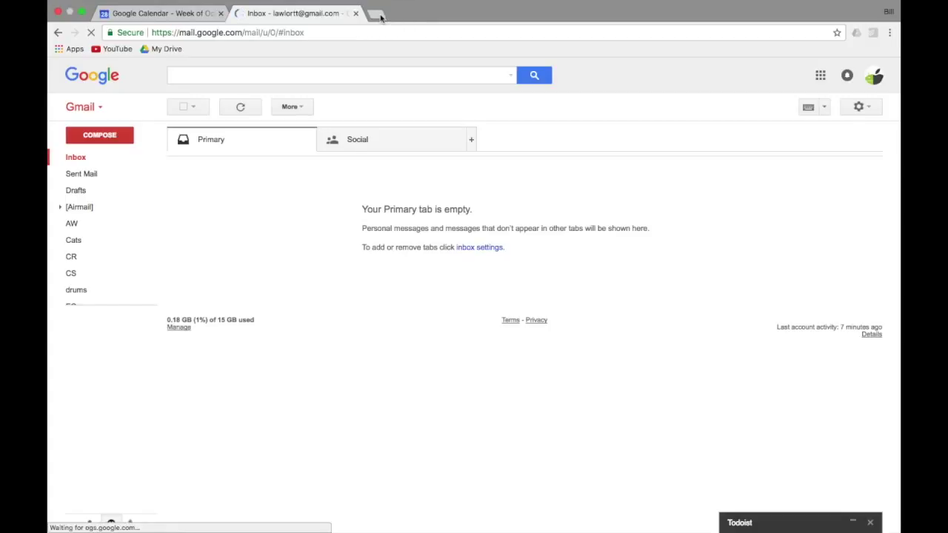
- Check today's tasks in Gmail's Todoist panel, then advance Google Calendar to the Oct 29–Nov 4 week
left_click(801, 528)
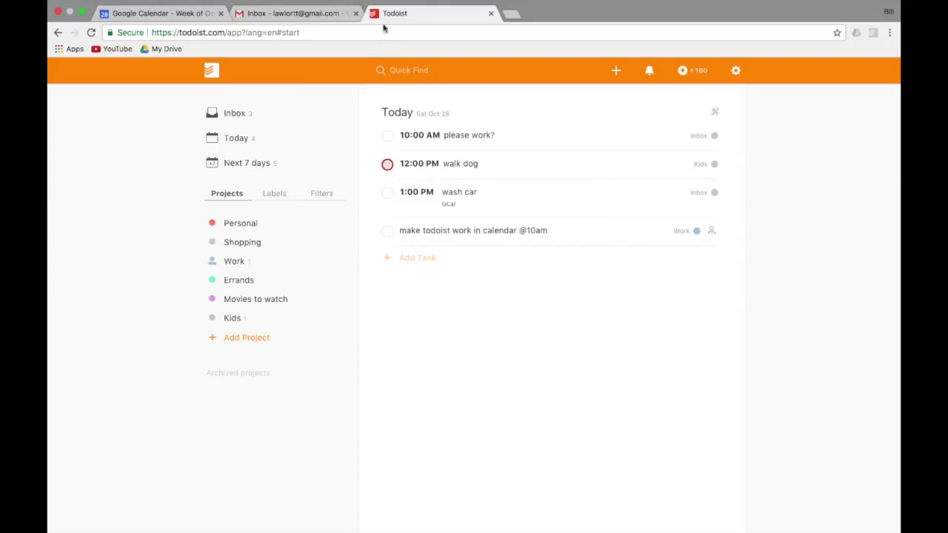
left_click(317, 13)
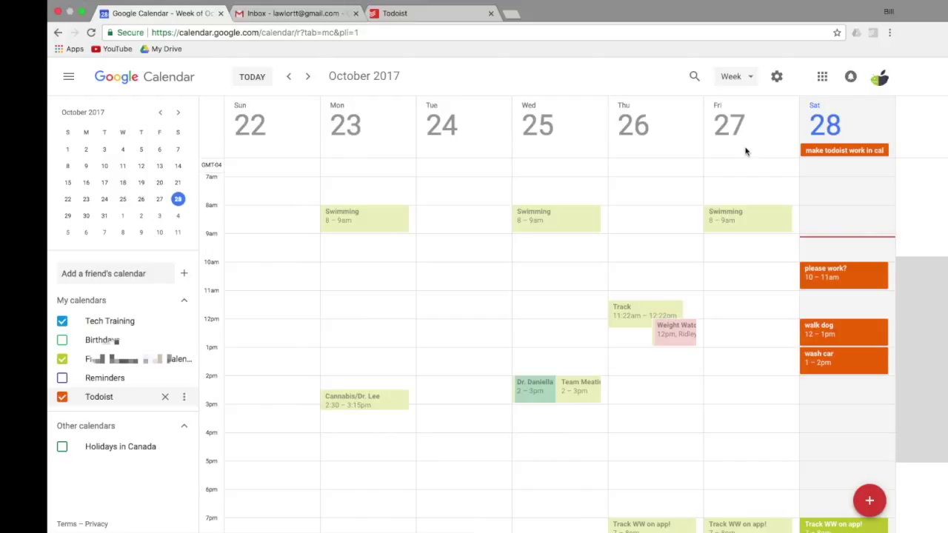
left_click(307, 76)
- Create a 'Conference call prep' event on Monday Oct 30 from 10 to 10:30am
scroll(332, 226, "down", 3)
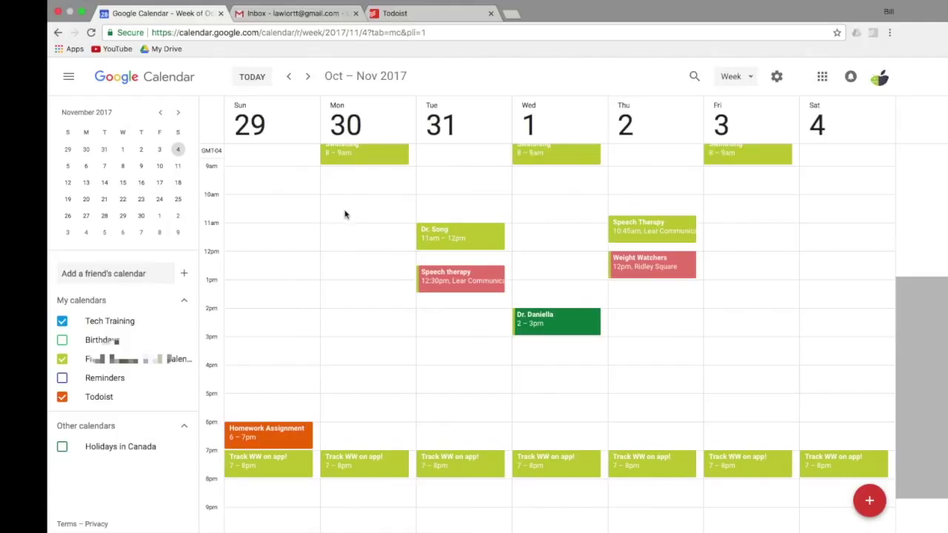
left_click_drag(343, 200, 342, 250)
type("Conference call")
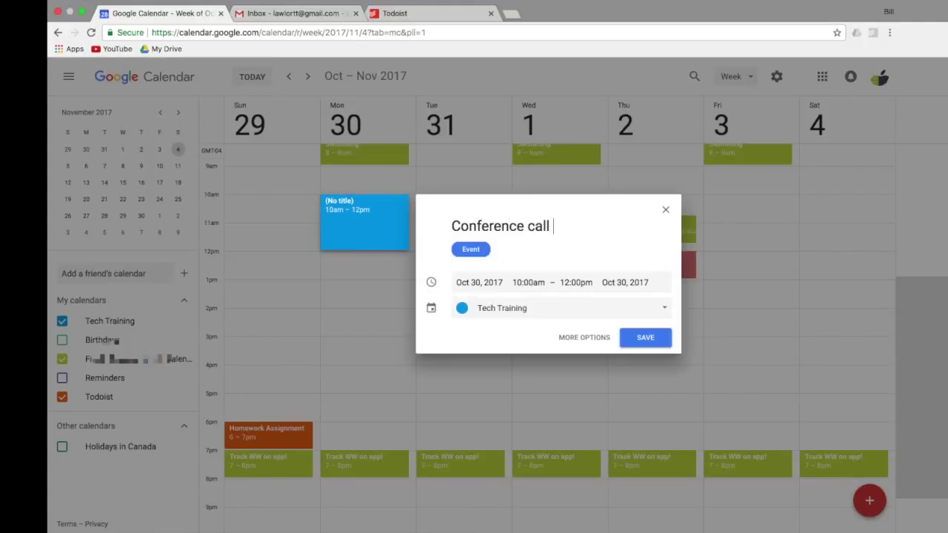
type(" prep")
left_click(540, 282)
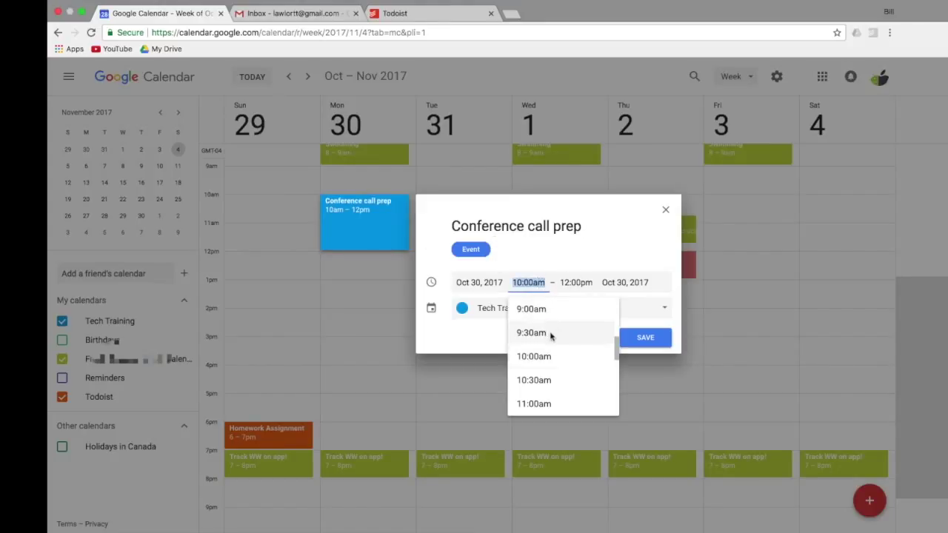
left_click(576, 282)
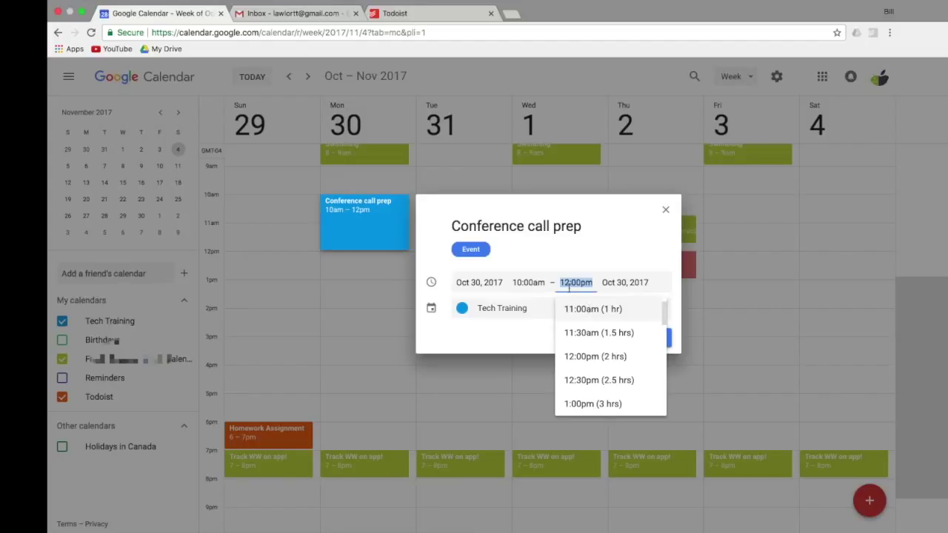
type("10:30")
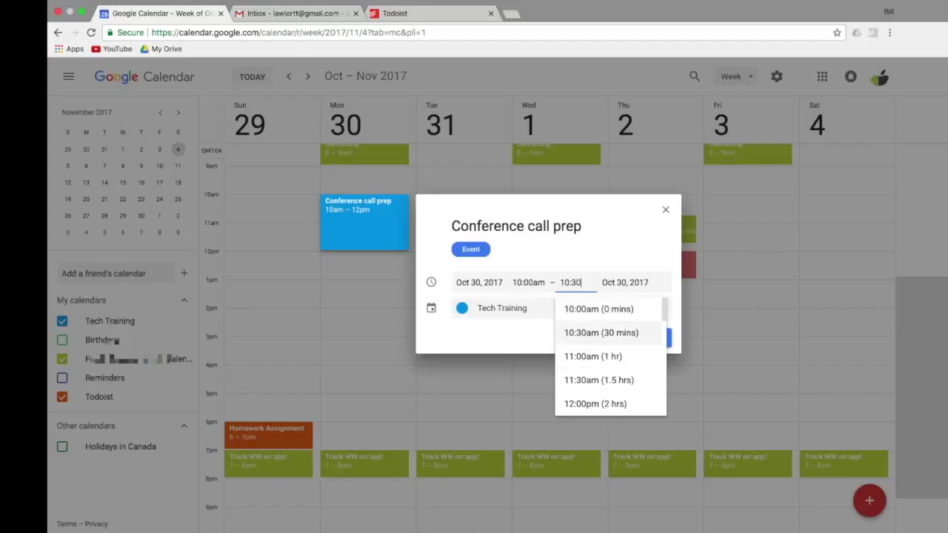
key("Tab")
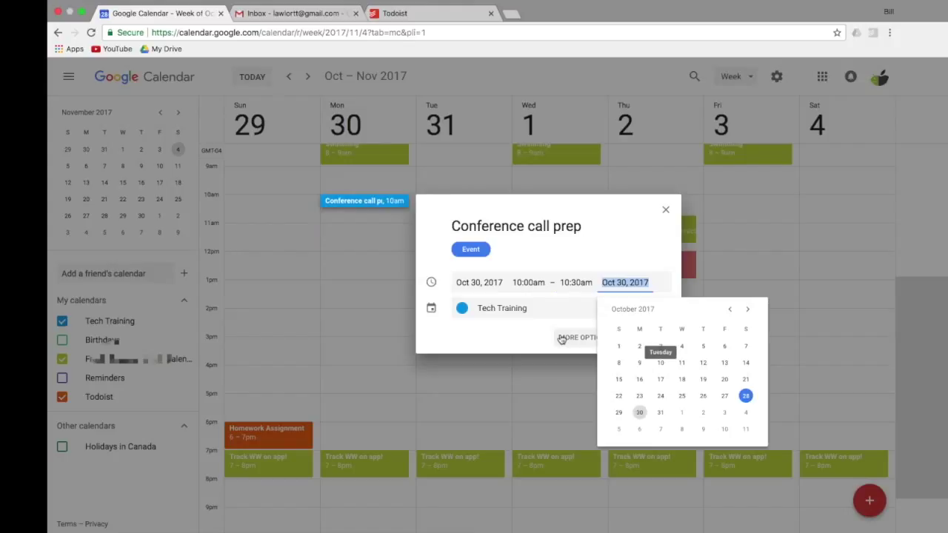
left_click(511, 316)
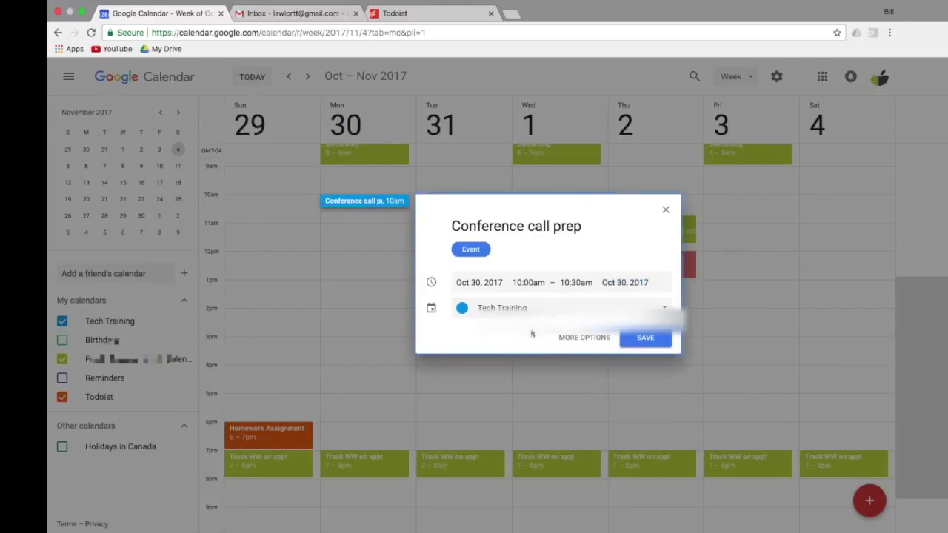
- Put the event on the Todoist calendar, save it, and dismiss the event tip
left_click(531, 311)
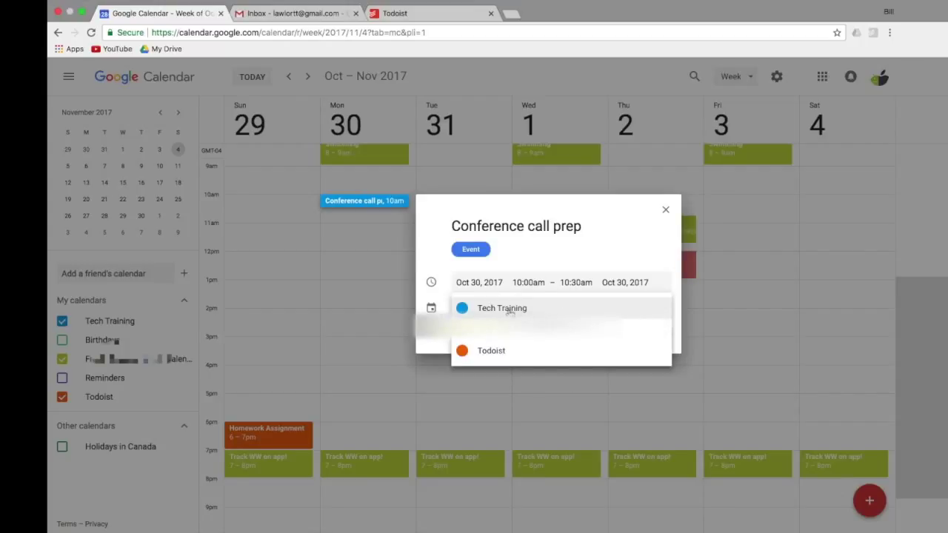
left_click(500, 351)
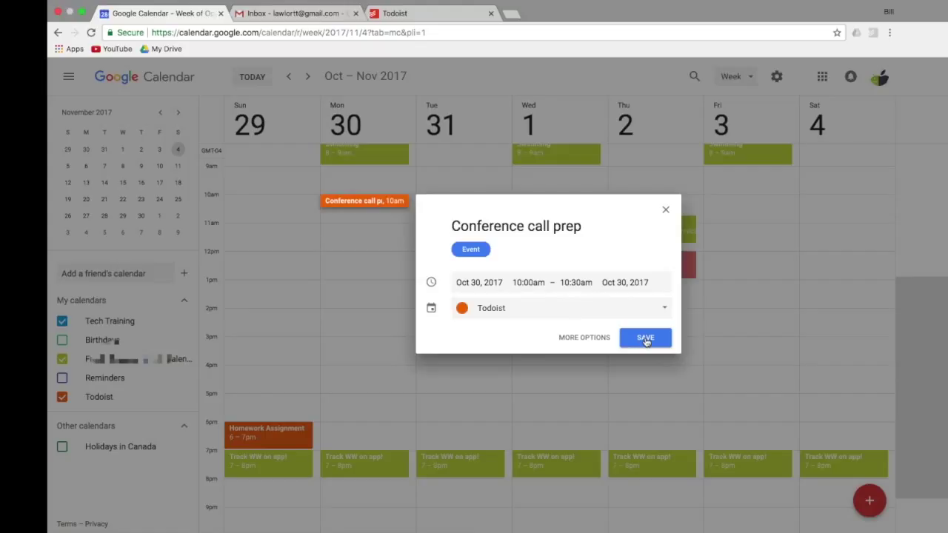
left_click(596, 337)
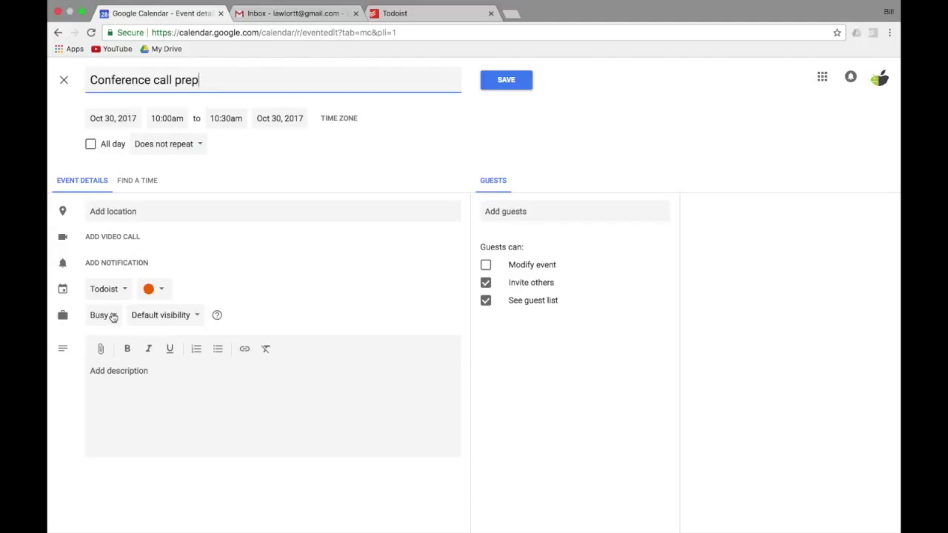
left_click(63, 81)
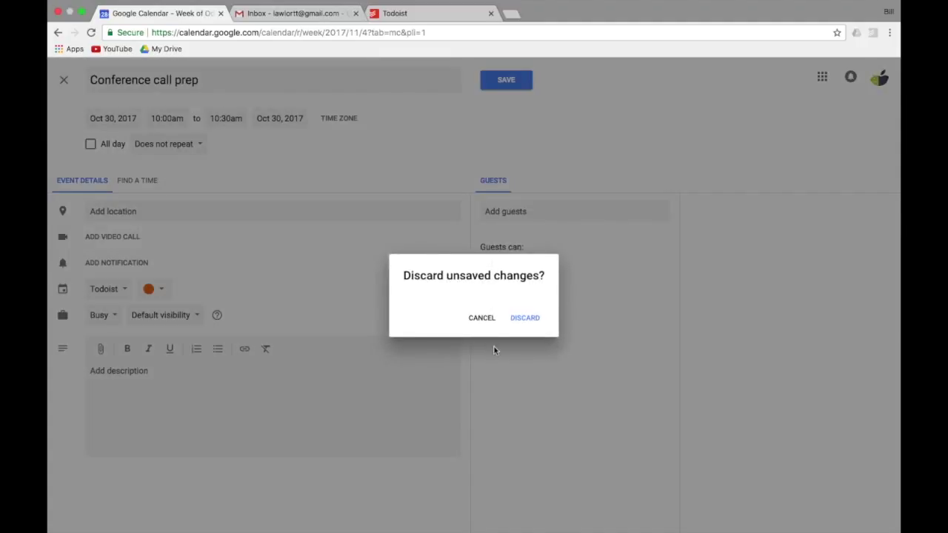
left_click(483, 319)
left_click(506, 80)
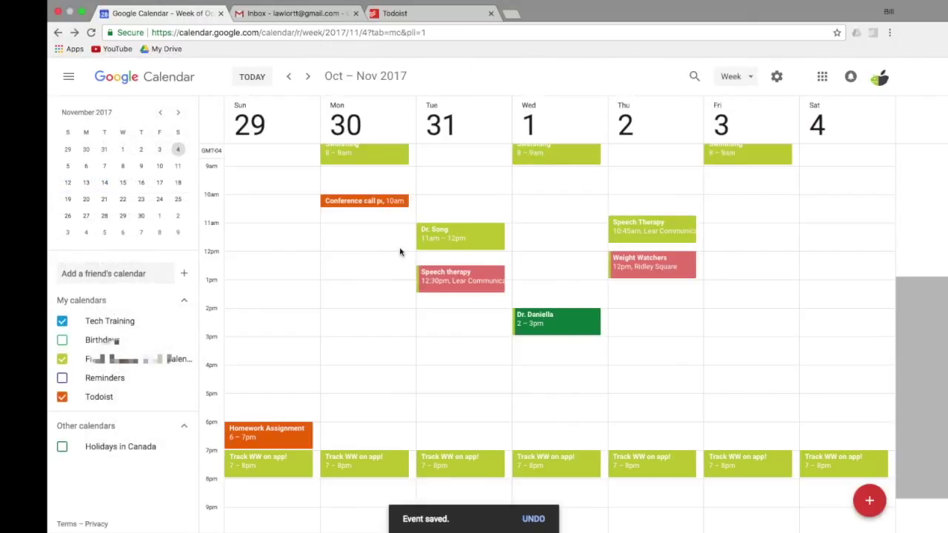
left_click(366, 201)
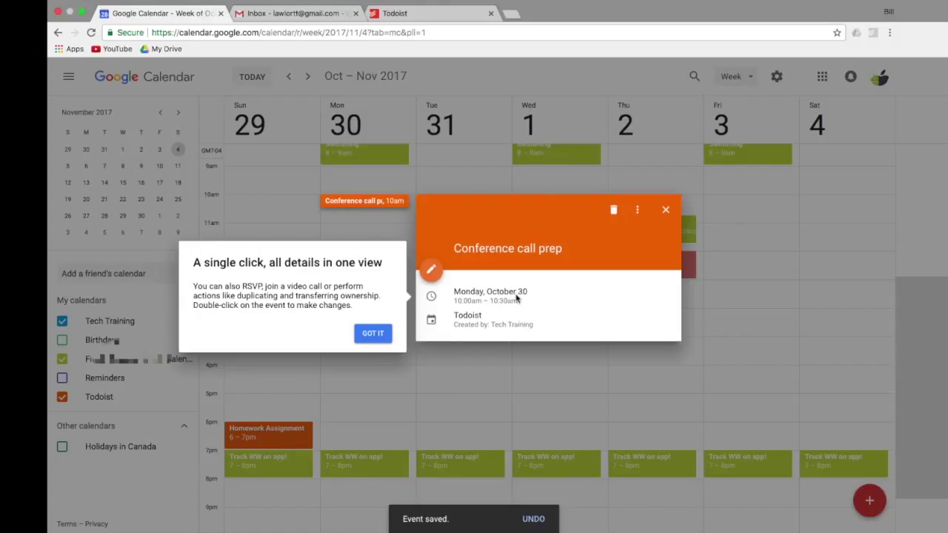
left_click(378, 335)
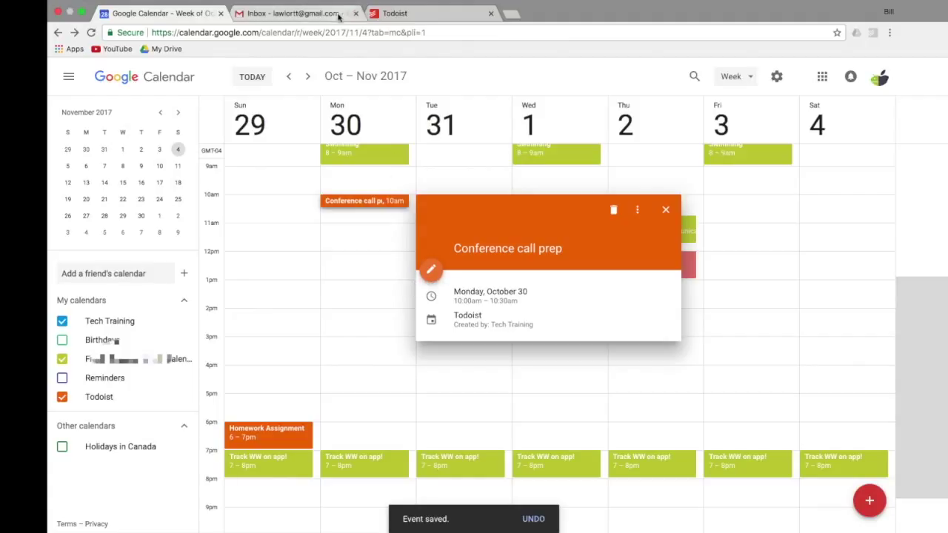
left_click(401, 14)
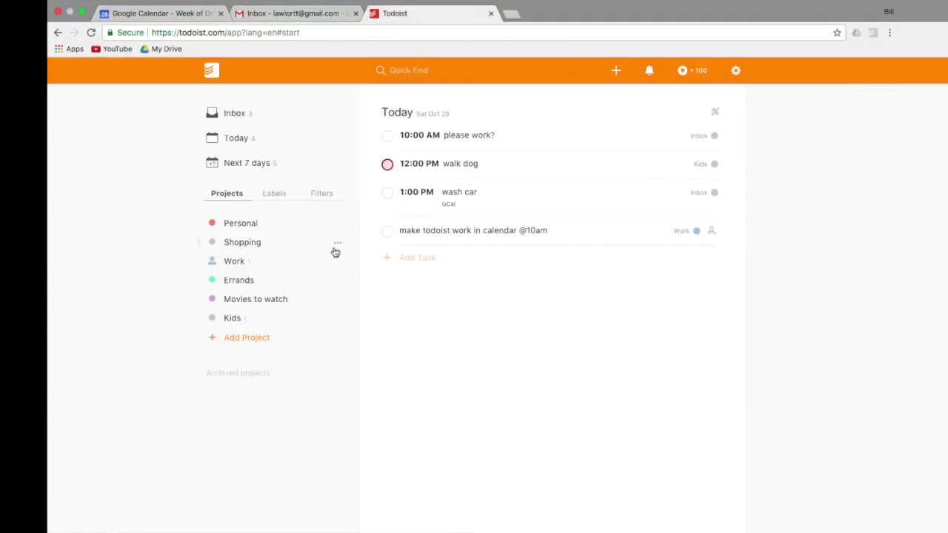
- View Todoist's Next 7 days tasks, then open Gmail's Cats label
left_click(253, 163)
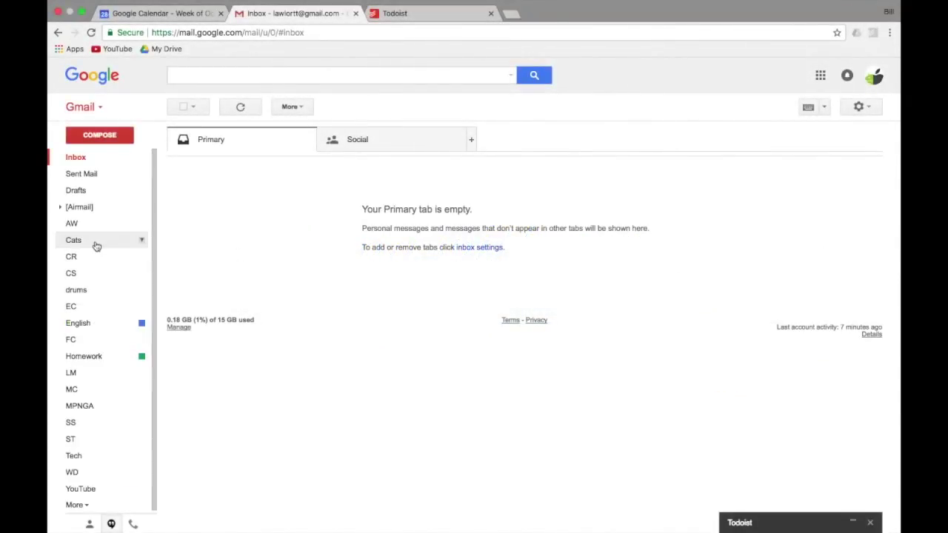
left_click(95, 245)
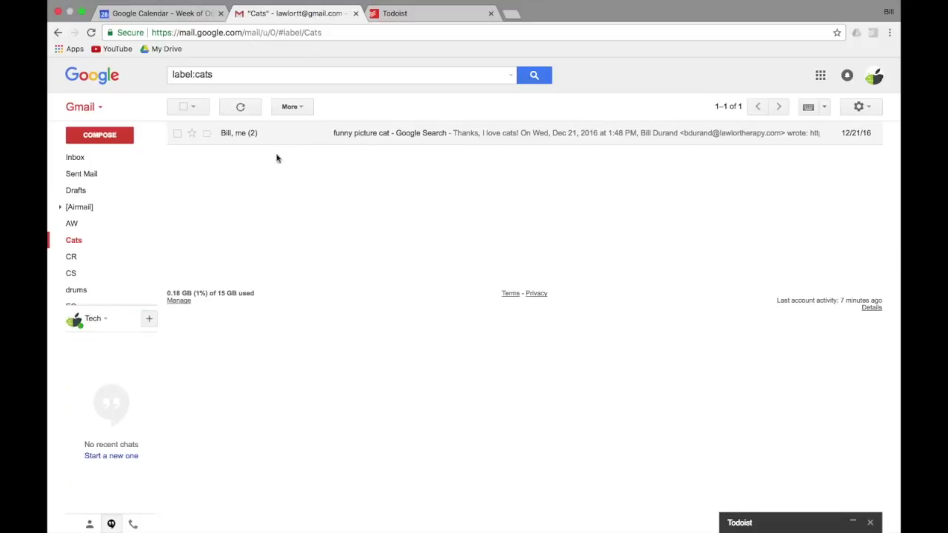
- Add the 'funny picture cat - Google Search' email as a Todoist task and follow its email link
left_click(304, 135)
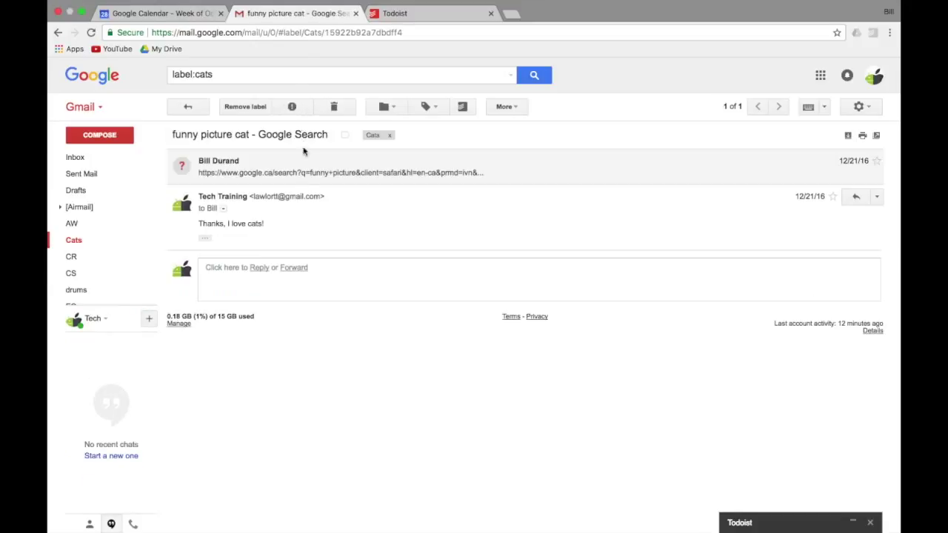
left_click(462, 108)
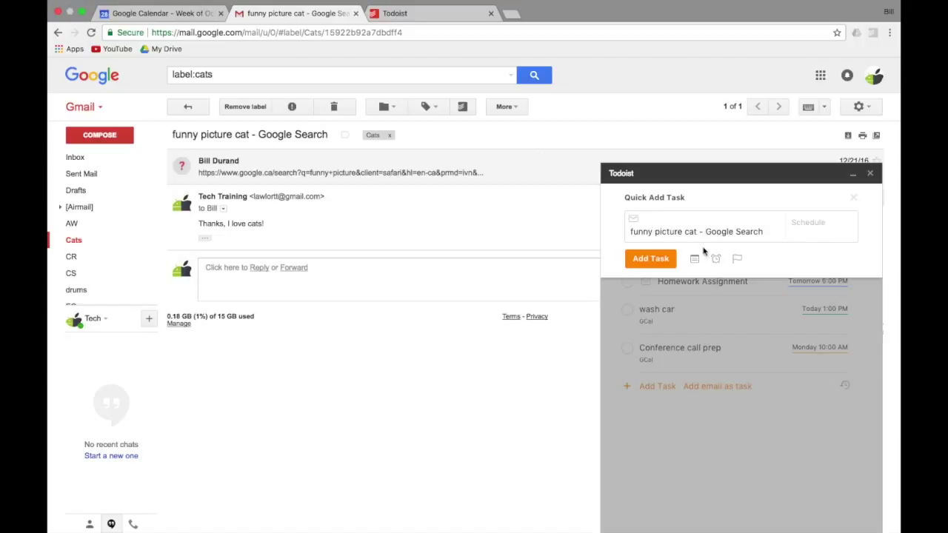
left_click(650, 258)
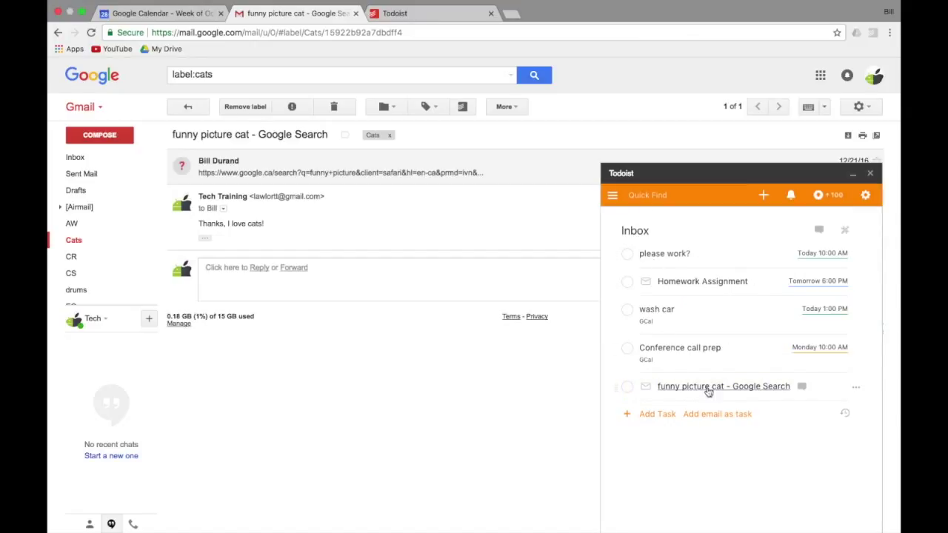
left_click(748, 391)
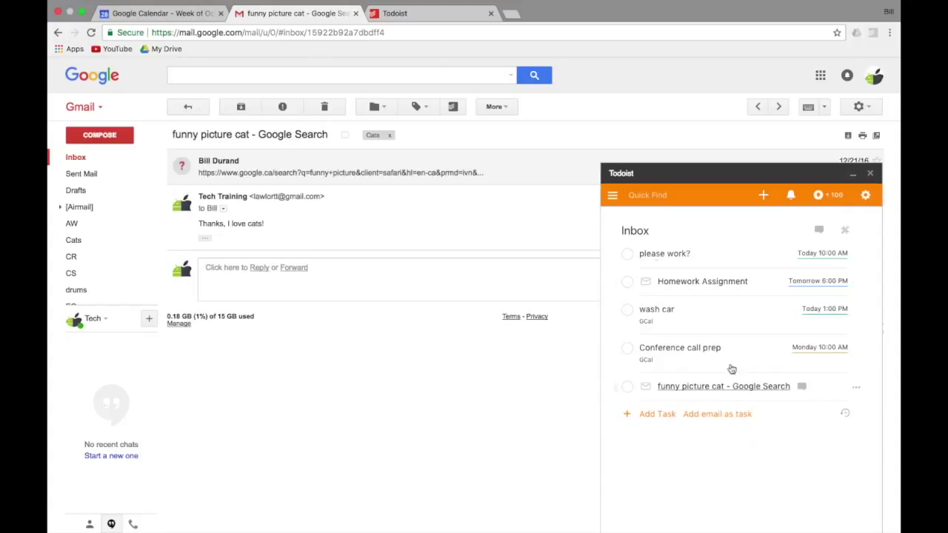
- Show the Todoist Inbox in Gmail's panel, complete funny picture cat, and open Homework Assignment
left_click(463, 13)
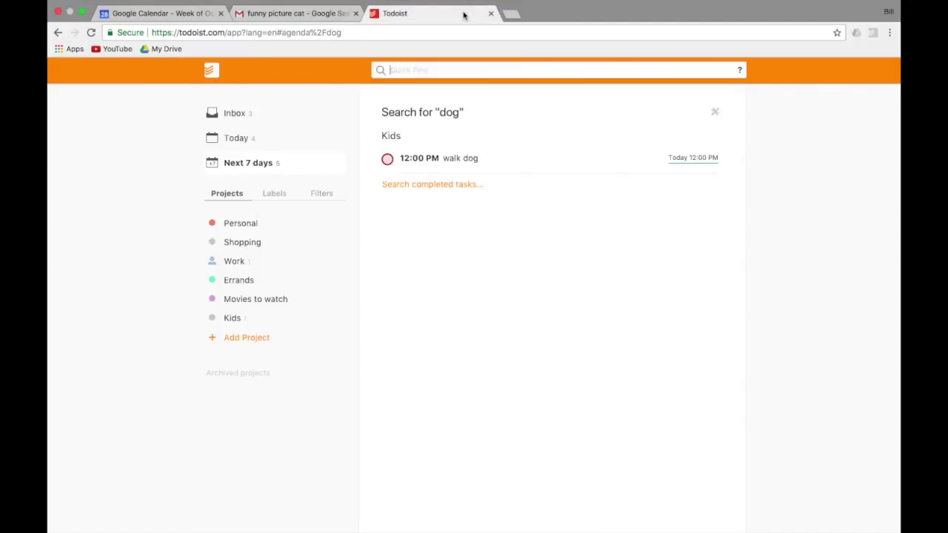
left_click(234, 116)
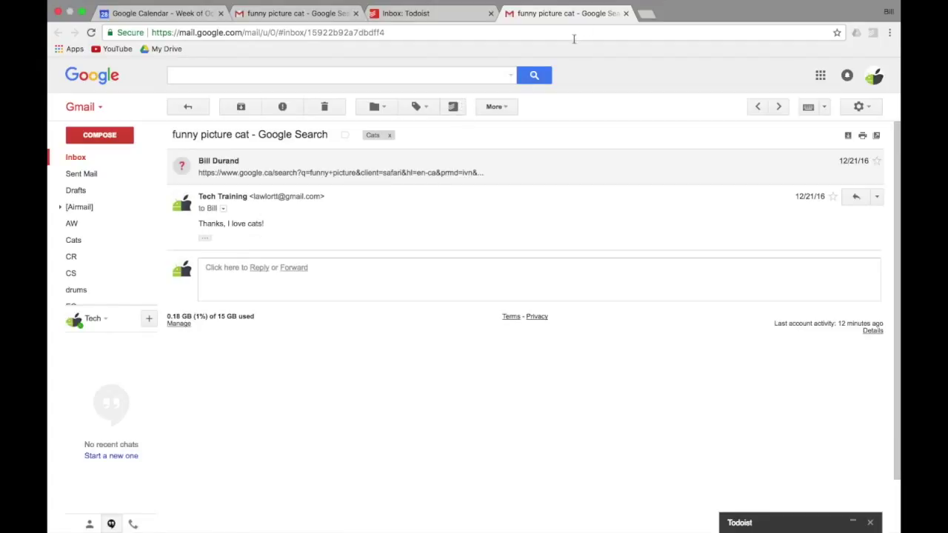
left_click(752, 524)
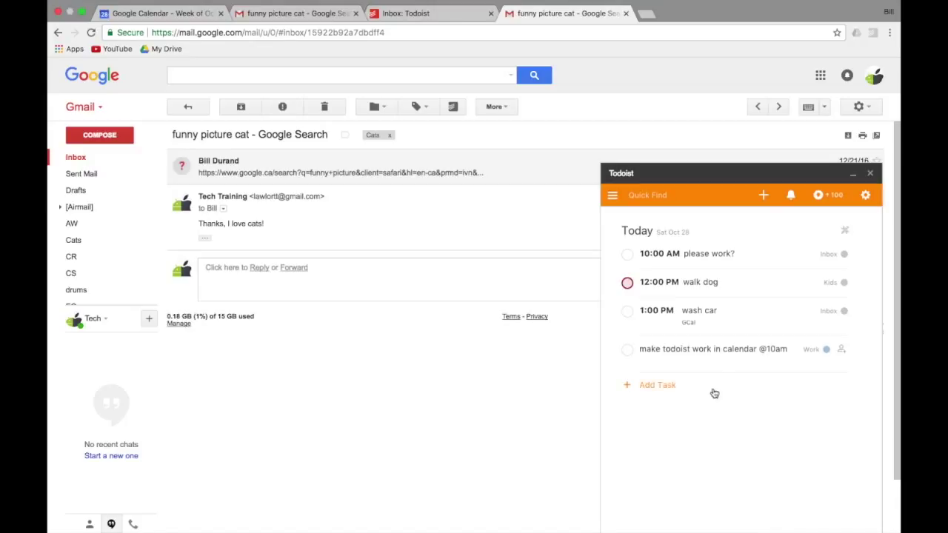
left_click(612, 196)
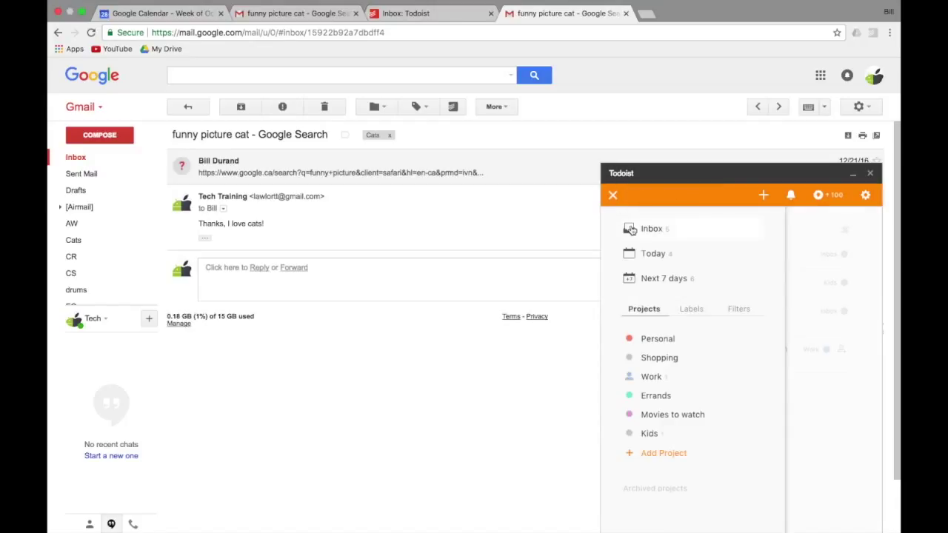
left_click(632, 230)
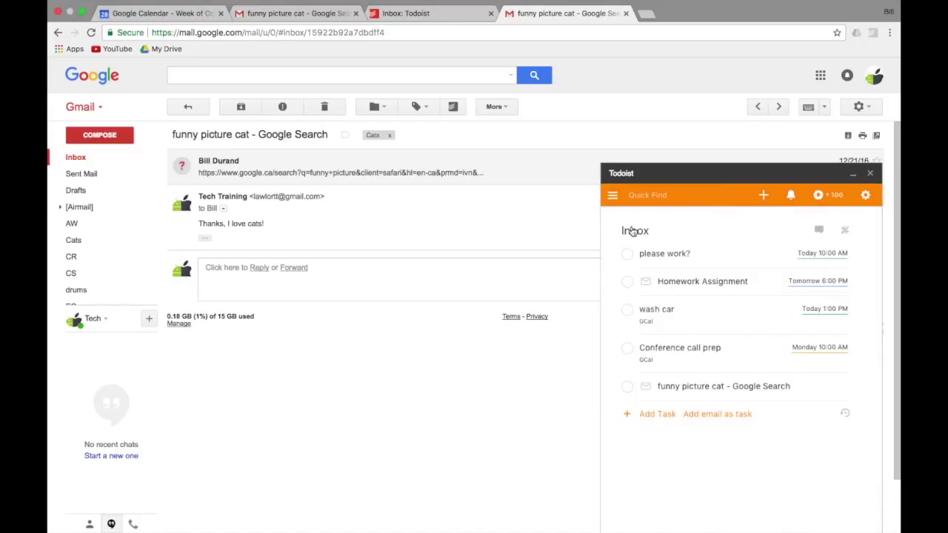
left_click(628, 390)
left_click(643, 282)
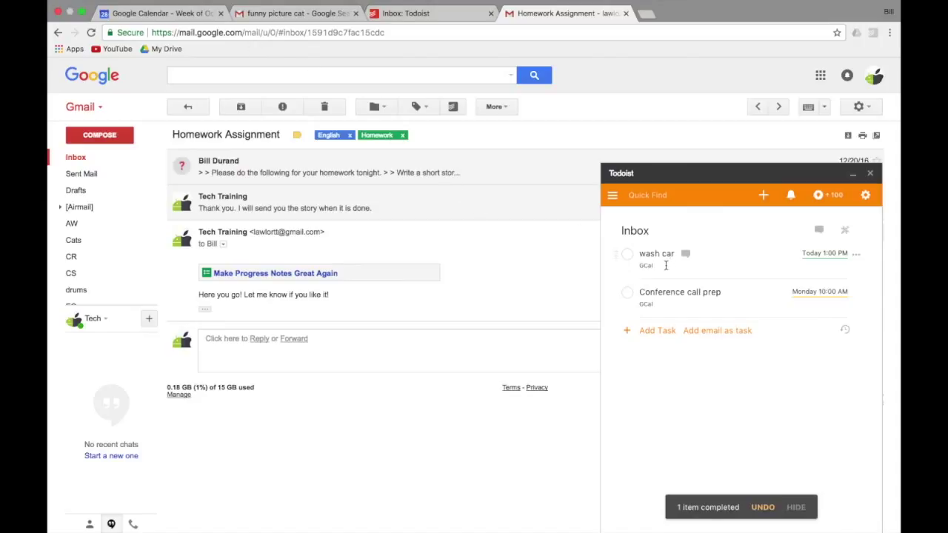
- Review the week's events in Google Calendar, dismiss the Conference call prep details, and return to Todoist
left_click(211, 17)
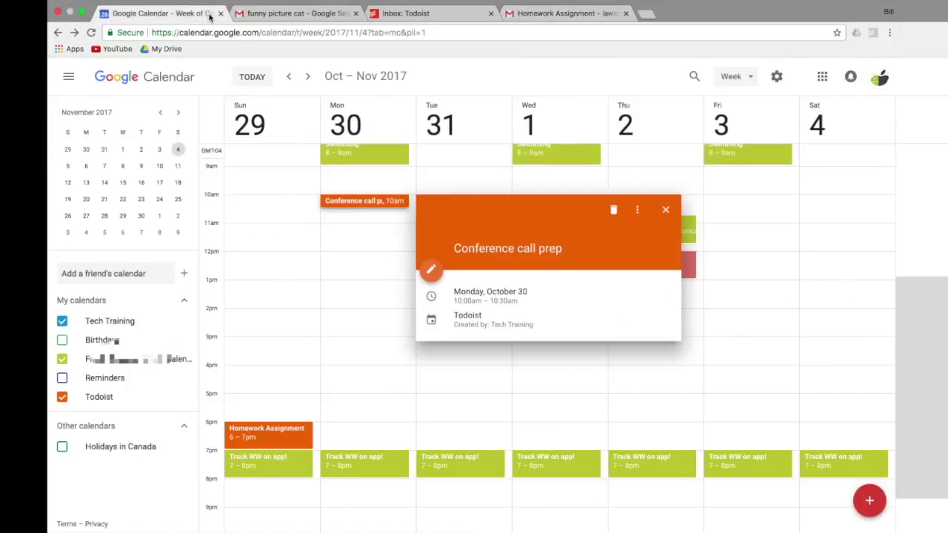
left_click(400, 334)
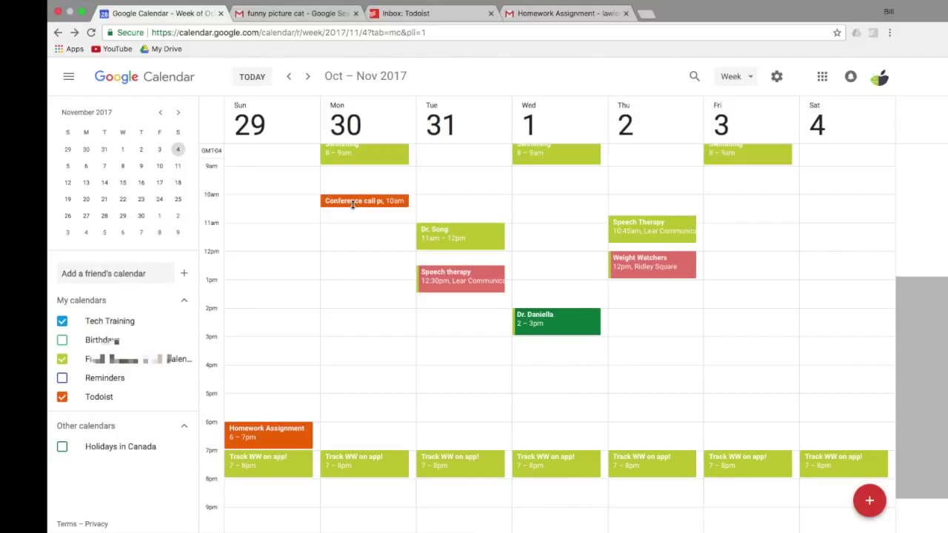
left_click(418, 14)
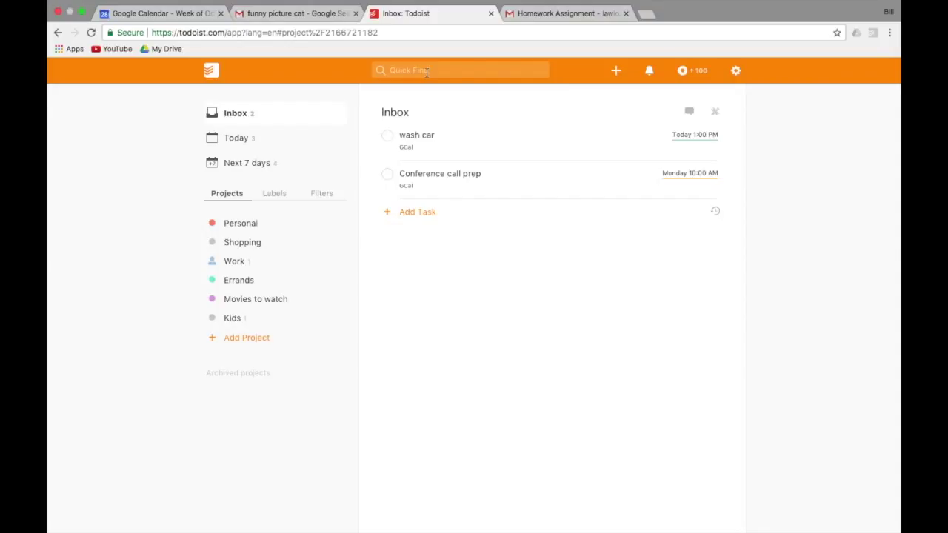
left_click(427, 72)
type("dog")
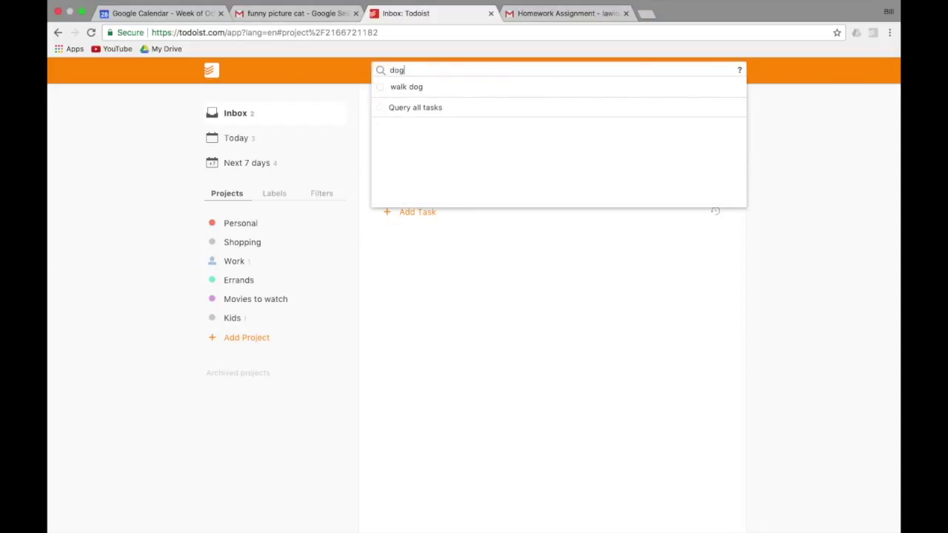
key("Return")
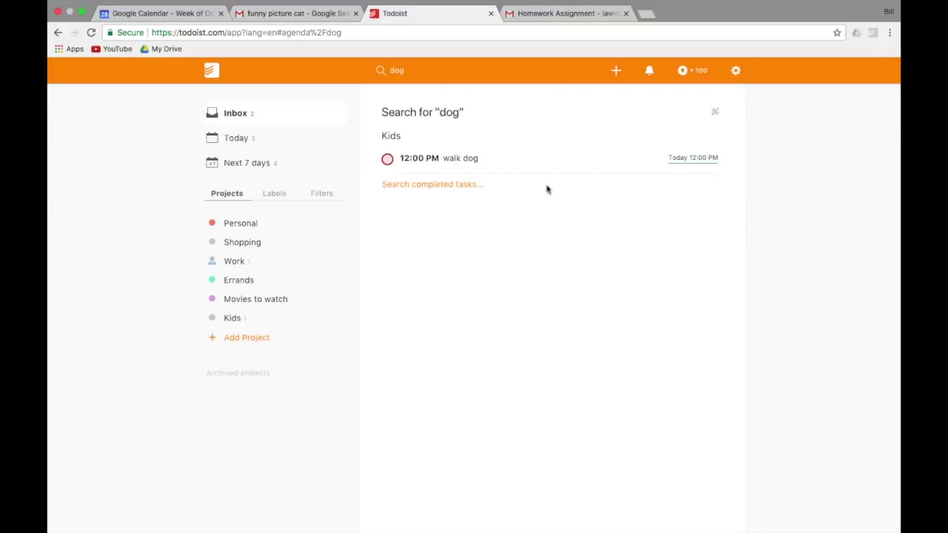
left_click(434, 189)
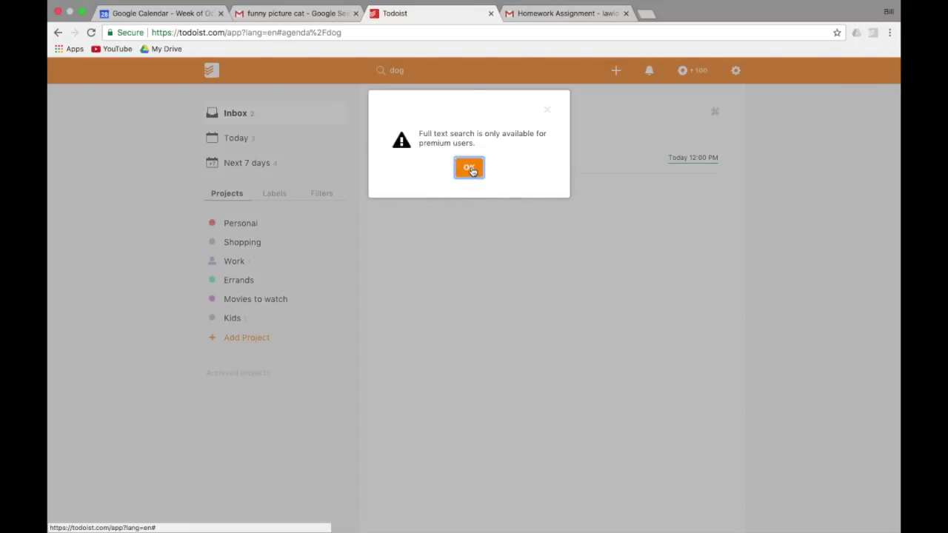
left_click(470, 170)
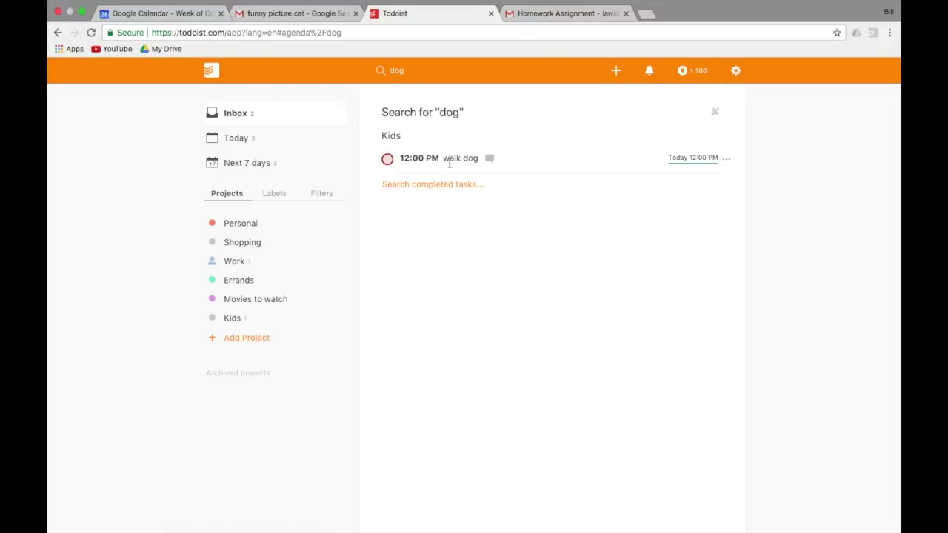
left_click(434, 70)
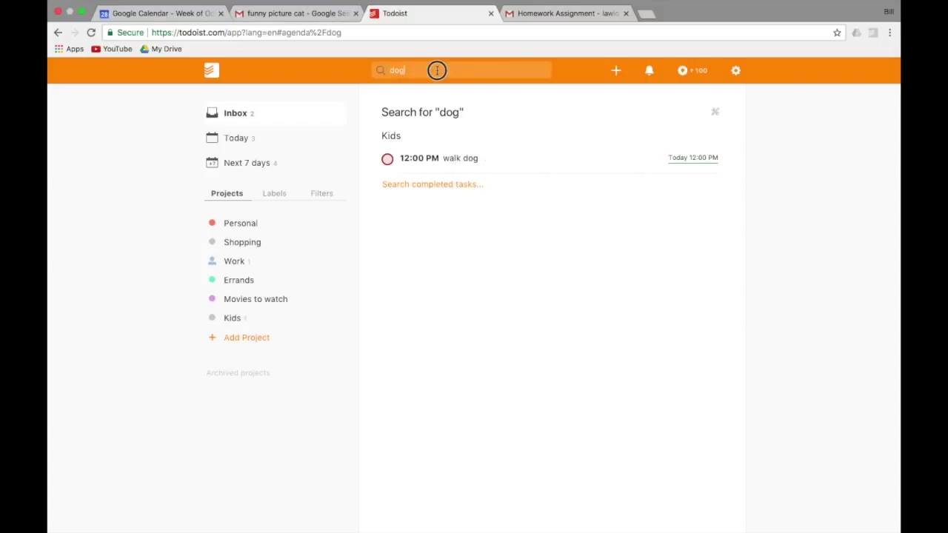
key("BackSpace")
key("Escape")
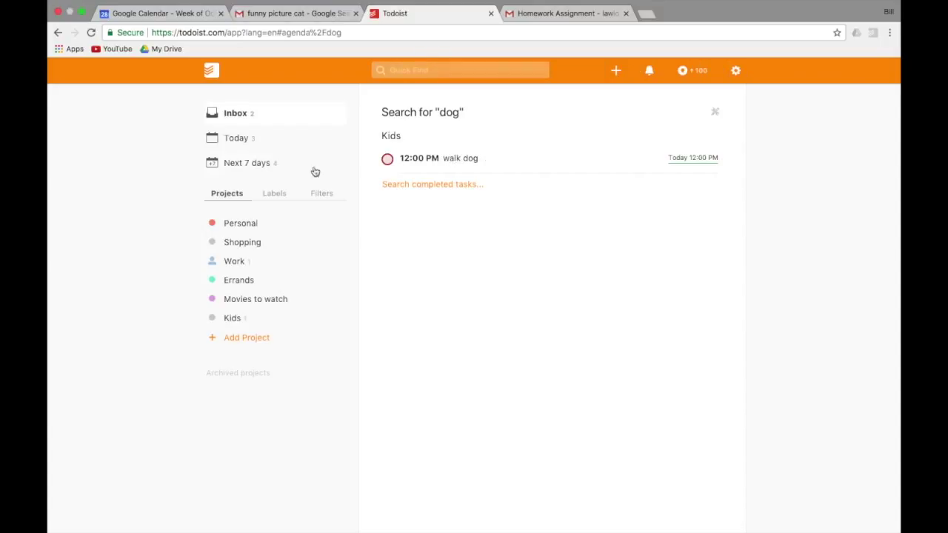
left_click(234, 113)
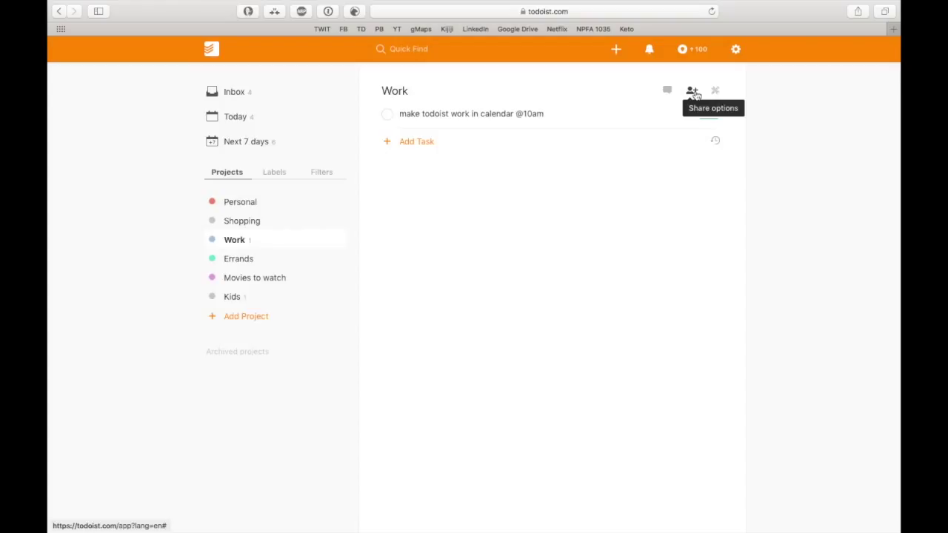
- Invite a colleague by their e-mail address to the Work project, then close the sharing dialog
left_click(693, 94)
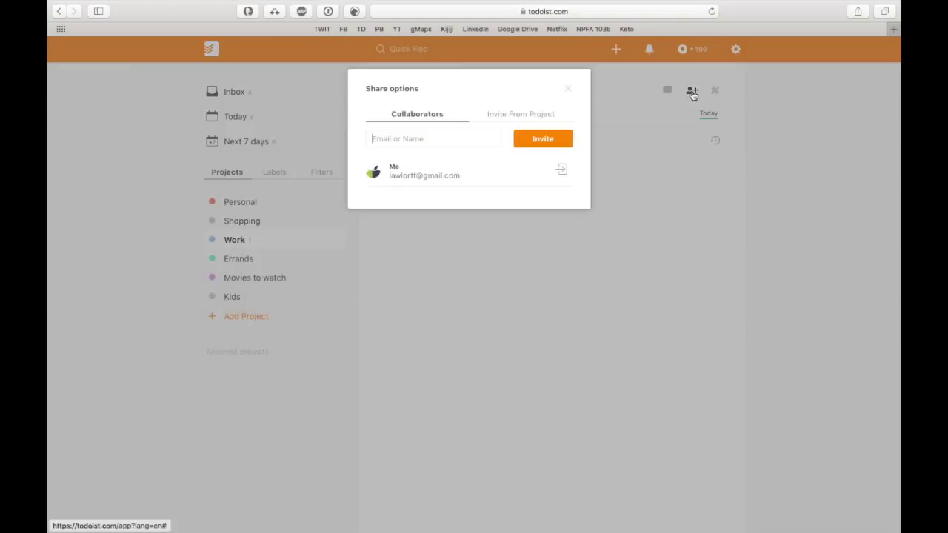
type("bduran")
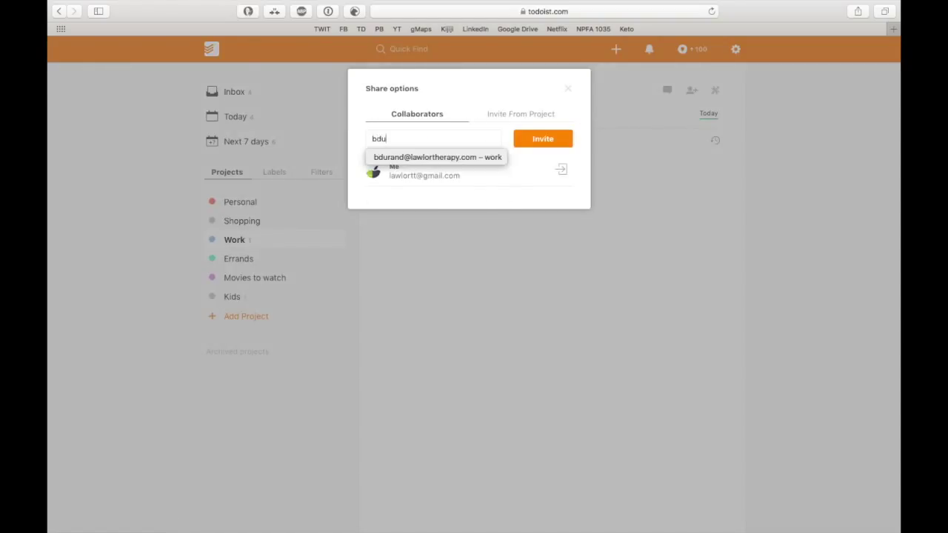
left_click(470, 158)
left_click(550, 143)
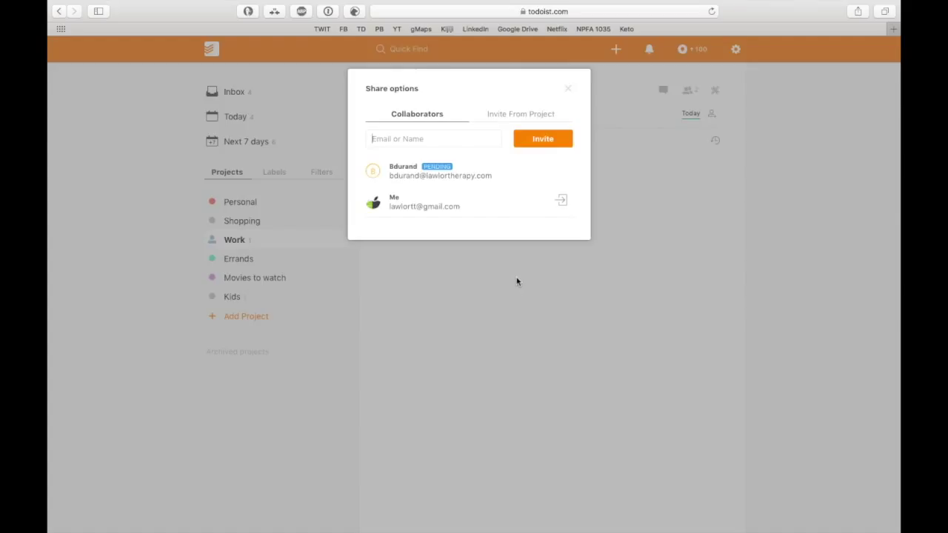
left_click(485, 316)
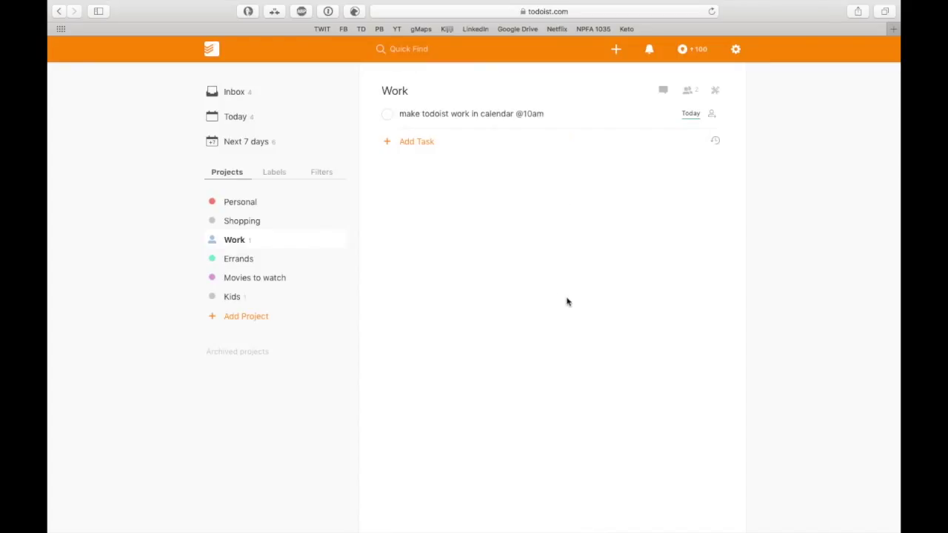
- Add a 'report from' task to Work assigned to the new collaborator
left_click(417, 144)
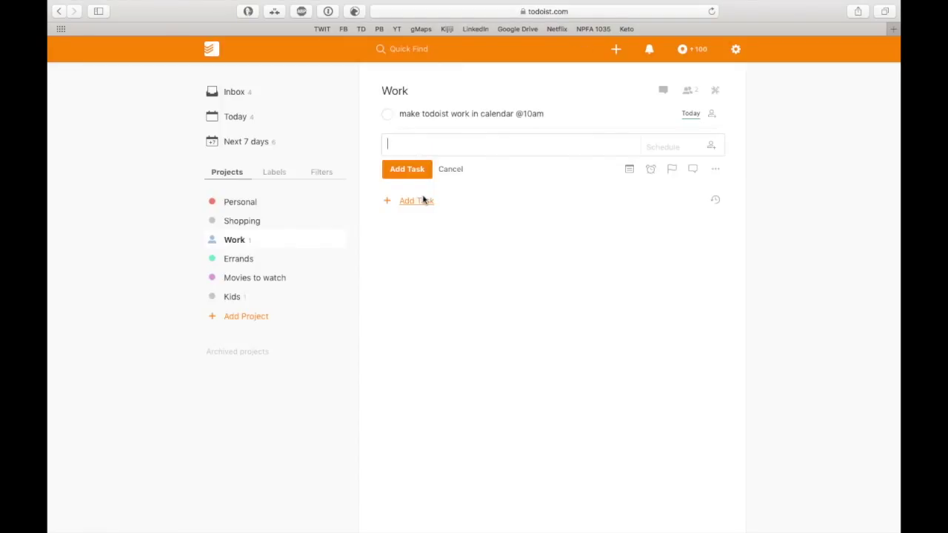
type("report from +")
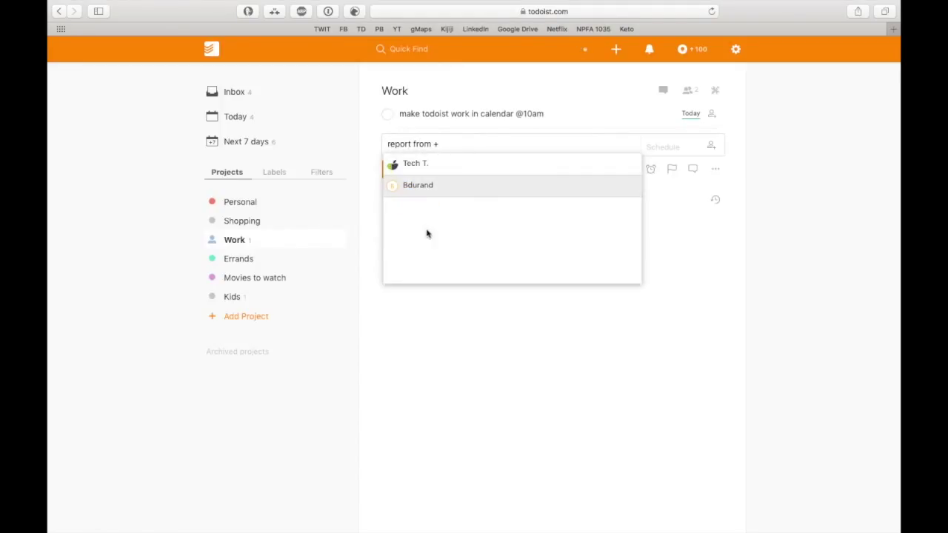
left_click(419, 185)
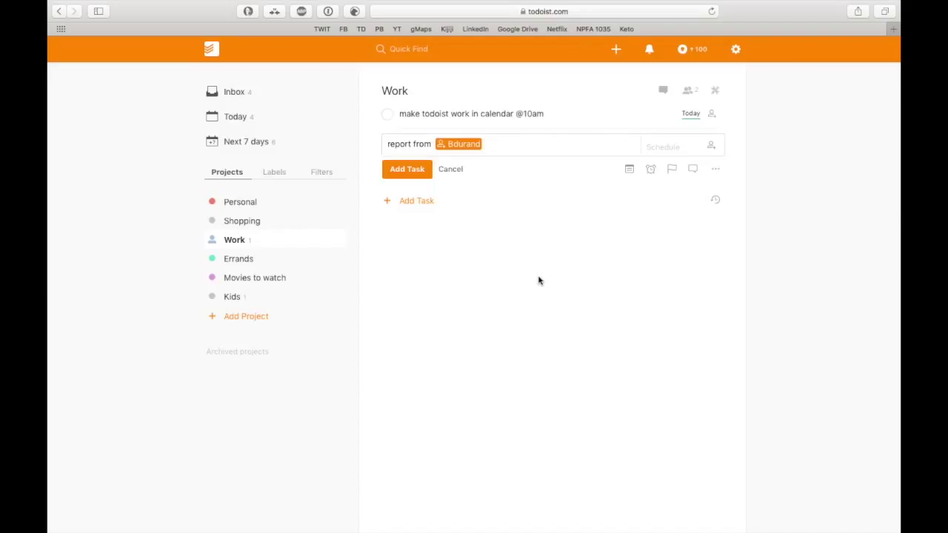
key("Return")
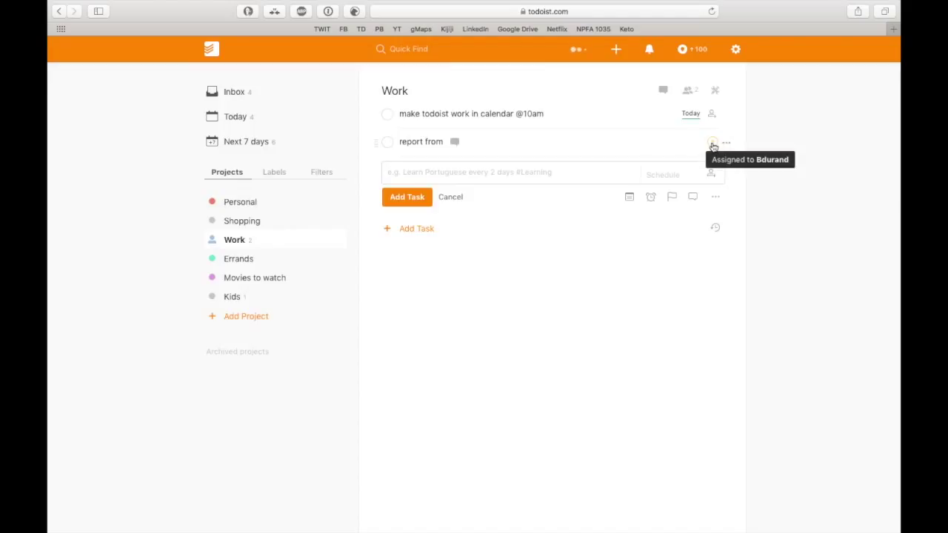
- Rename the task to 'report from Bill', keeping it assigned to the collaborator
left_click(432, 141)
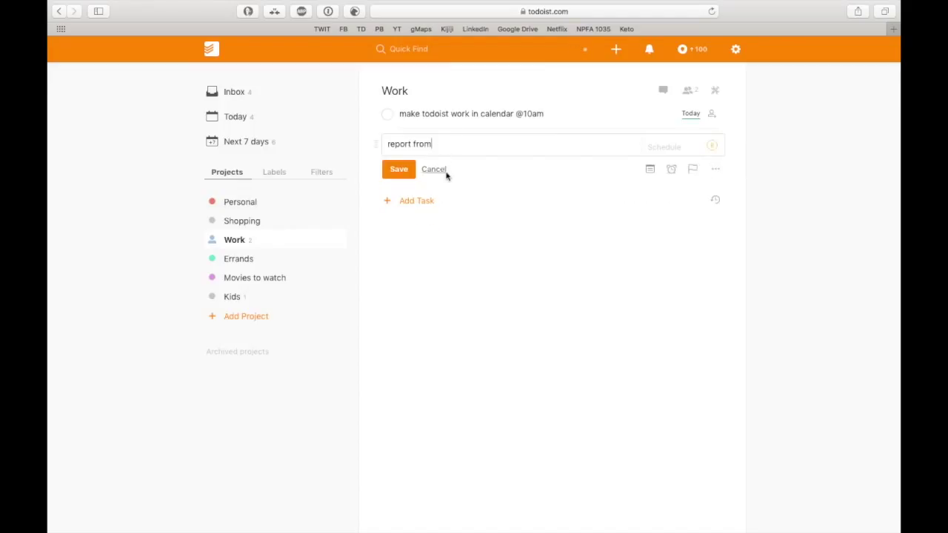
type("Bill +")
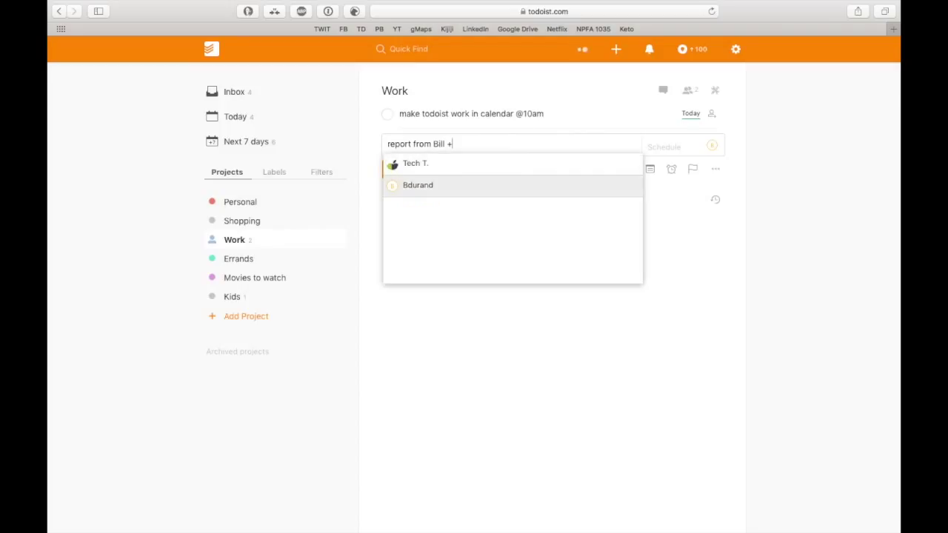
left_click(437, 186)
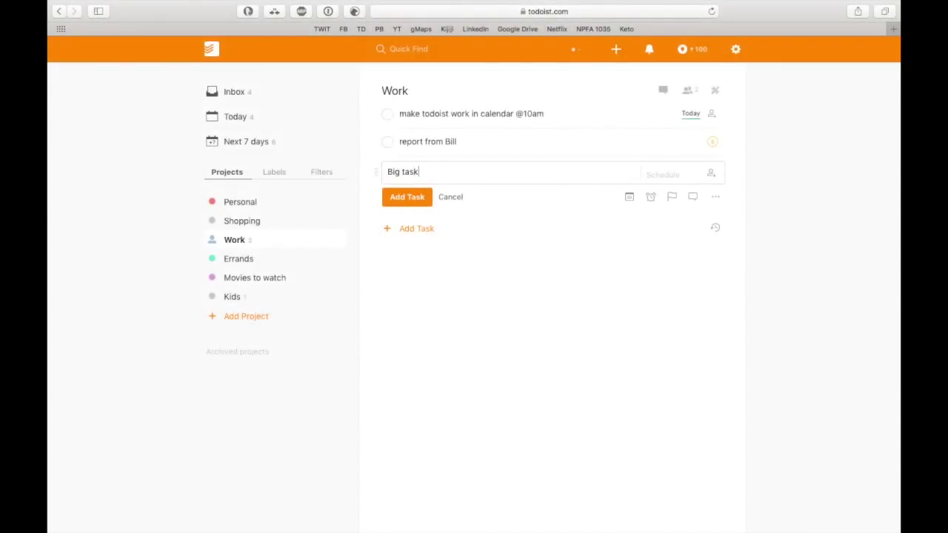
- Add 'Big task' to Work and nest 'report from Bill' beneath it as a subtask
key("Return")
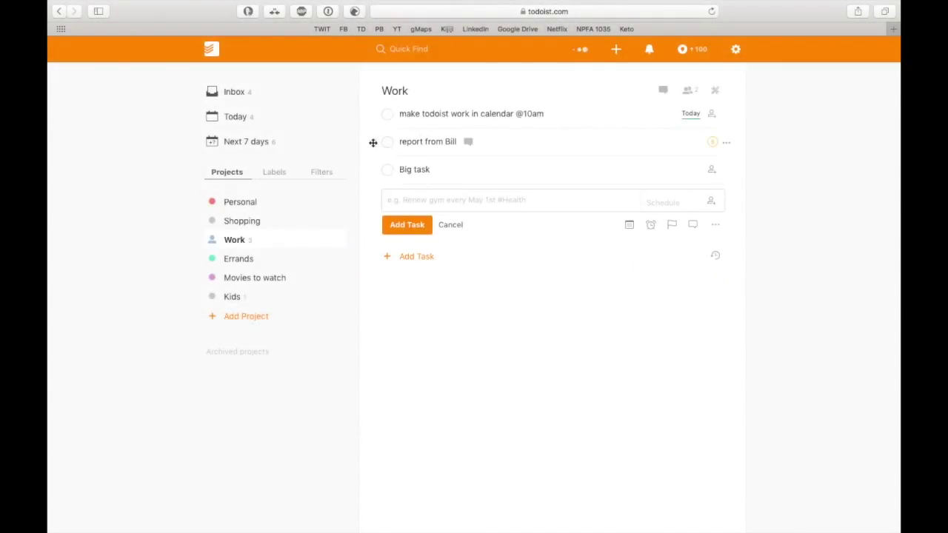
left_click_drag(373, 143, 393, 144)
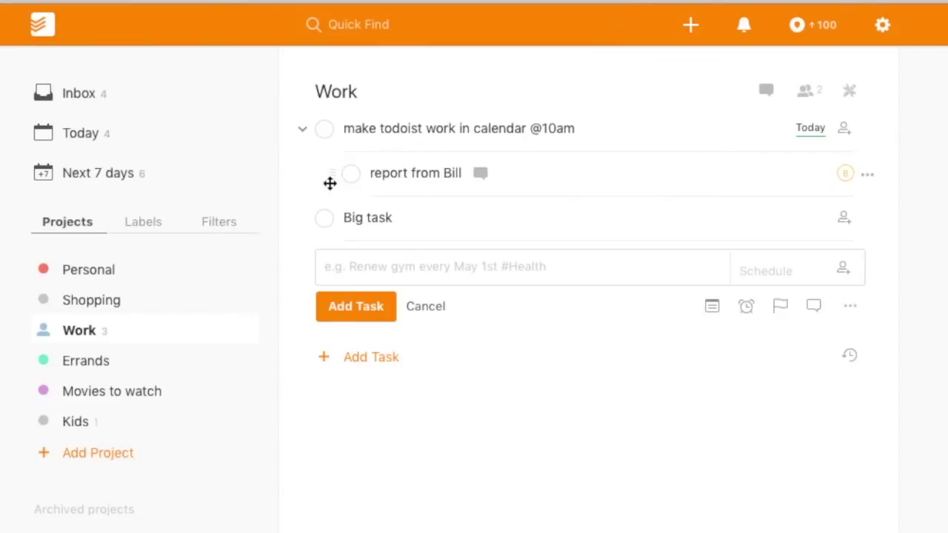
left_click_drag(329, 179, 361, 222)
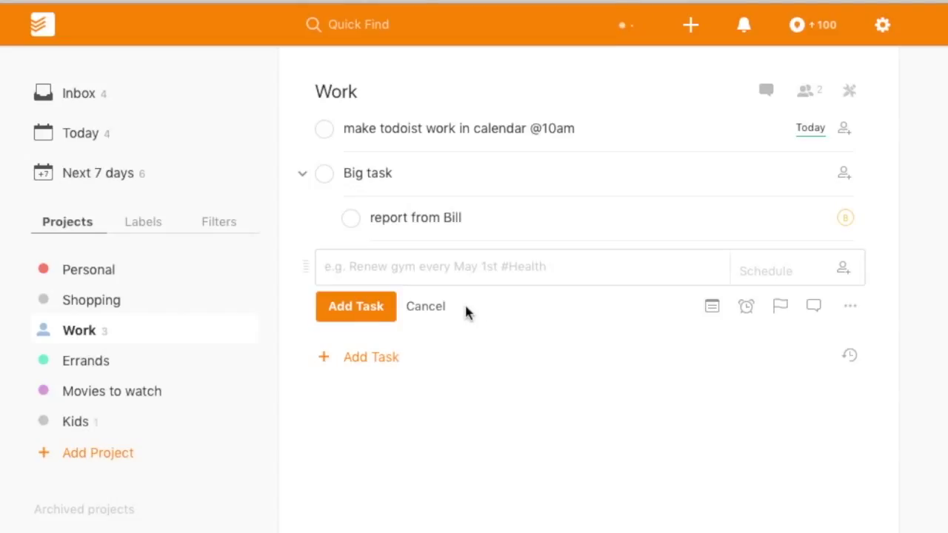
left_click(413, 437)
- Add 'report from me' and nest it as Big task's first subtask, toggling the collapse arrow
left_click(410, 266)
type("refp")
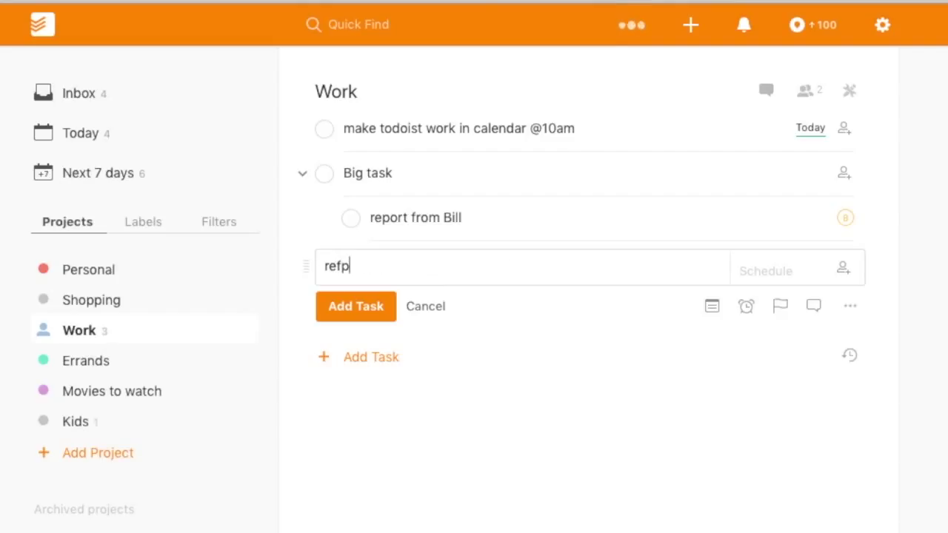
key("BackSpace")
key("BackSpace")
type("port from me")
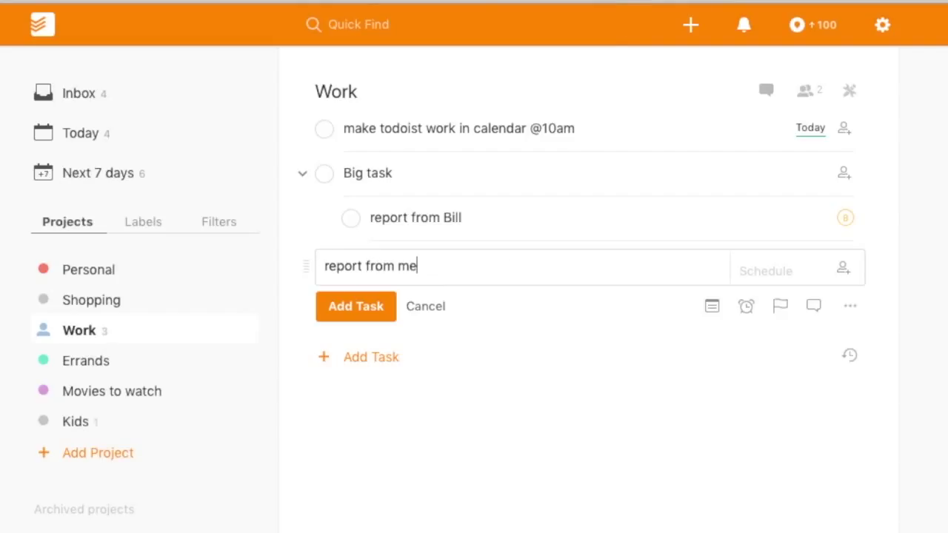
key("Return")
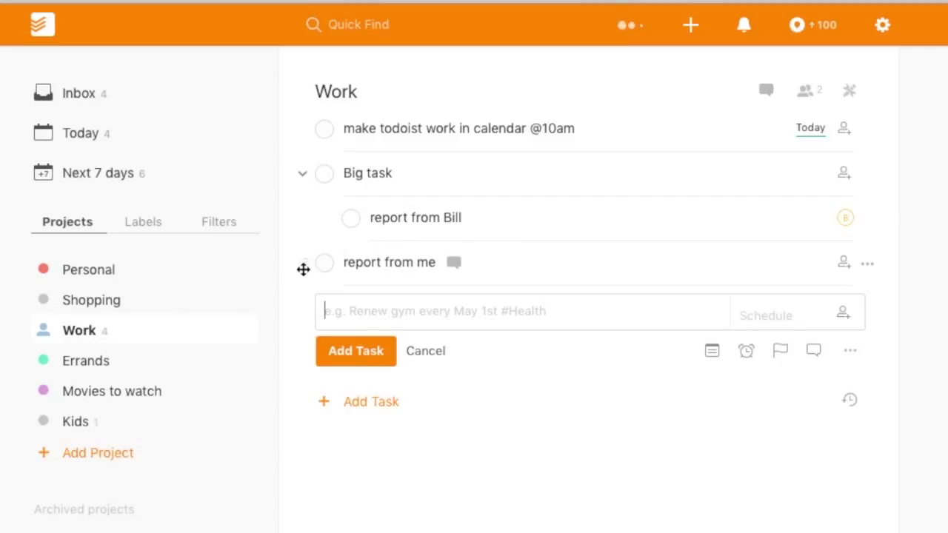
left_click_drag(304, 268, 334, 203)
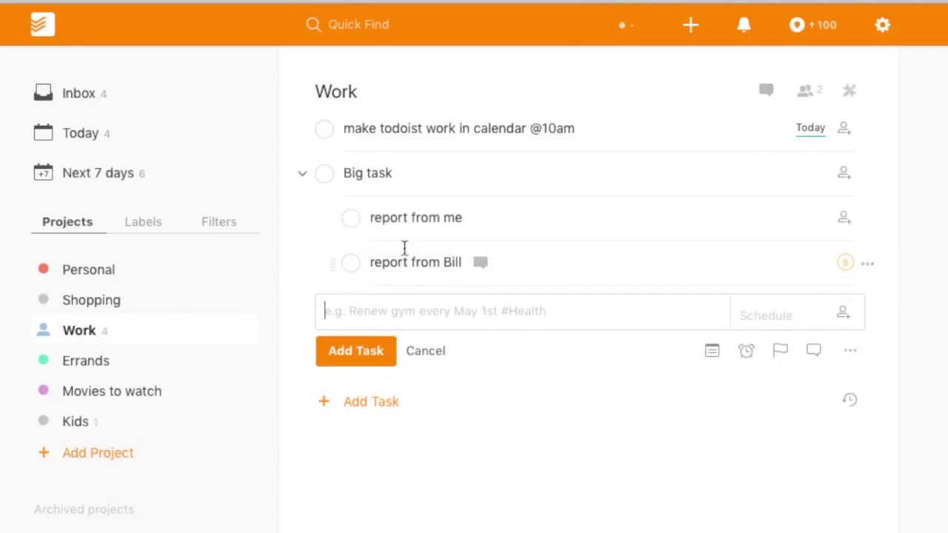
left_click(302, 175)
left_click(302, 176)
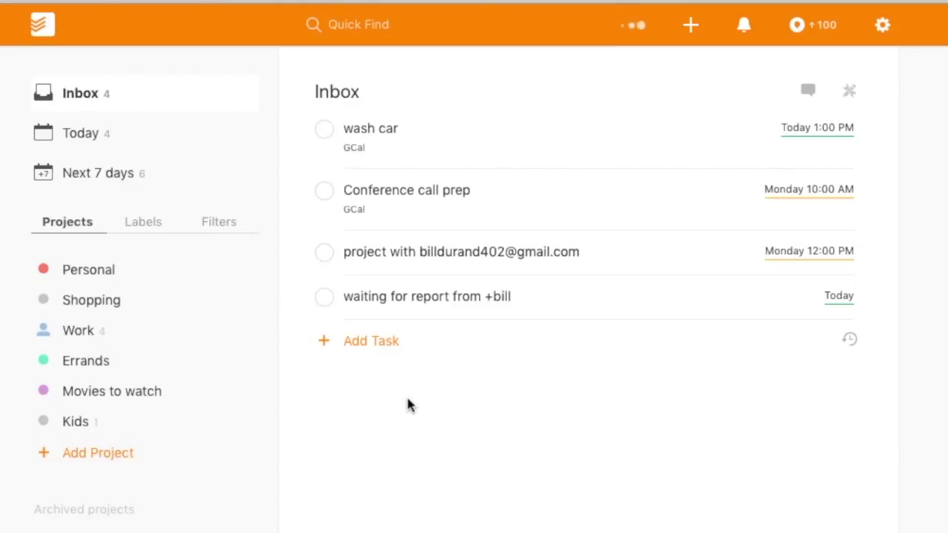
- Add a 'buy milk' task filed into the Shopping project via #, then view Shopping
left_click(376, 345)
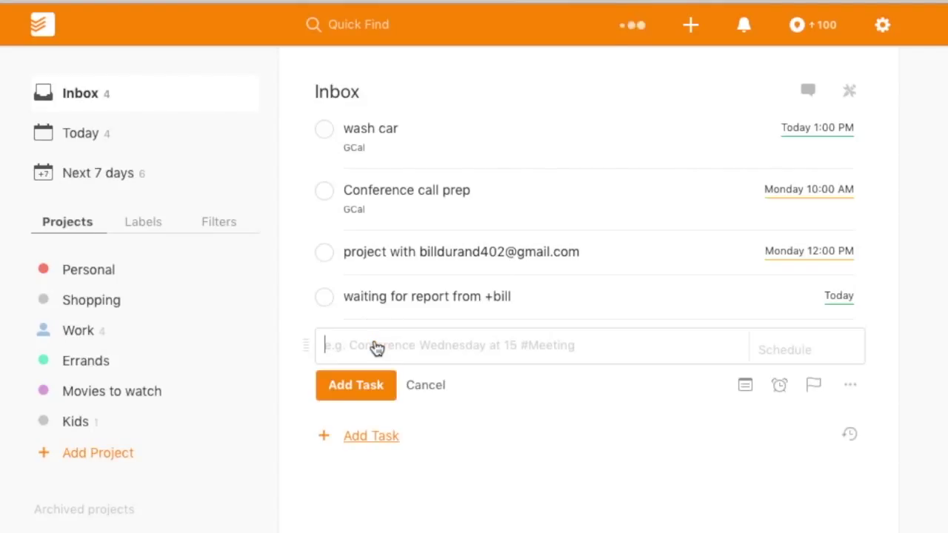
type("buy milk")
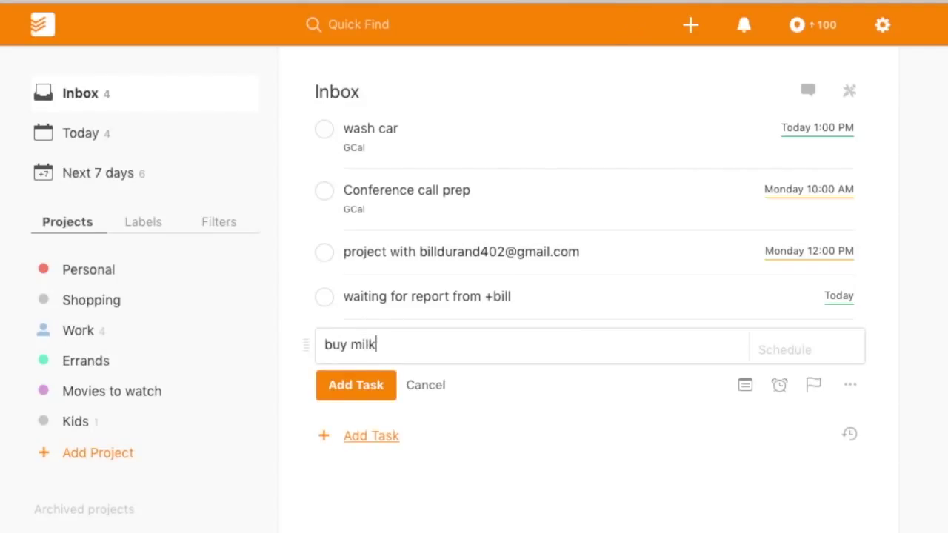
type(" #")
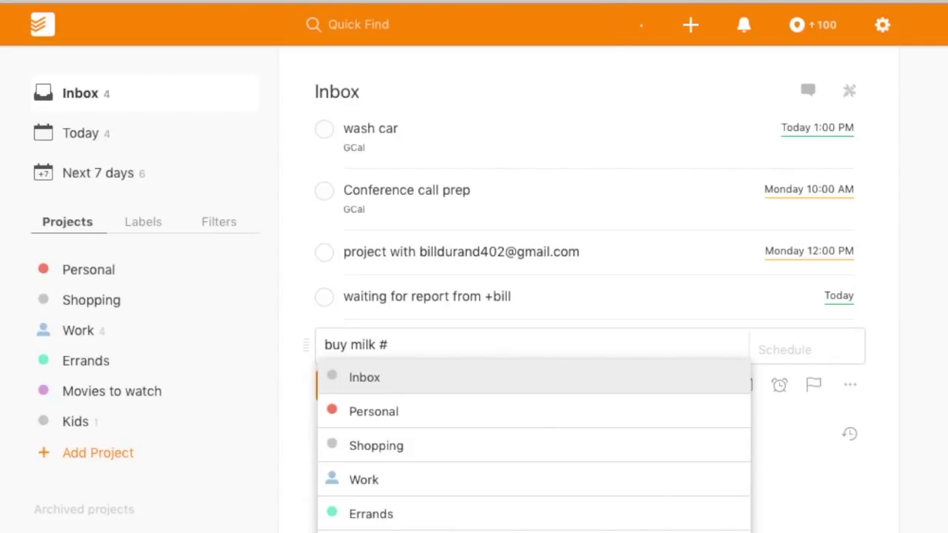
key("Down")
key("Down")
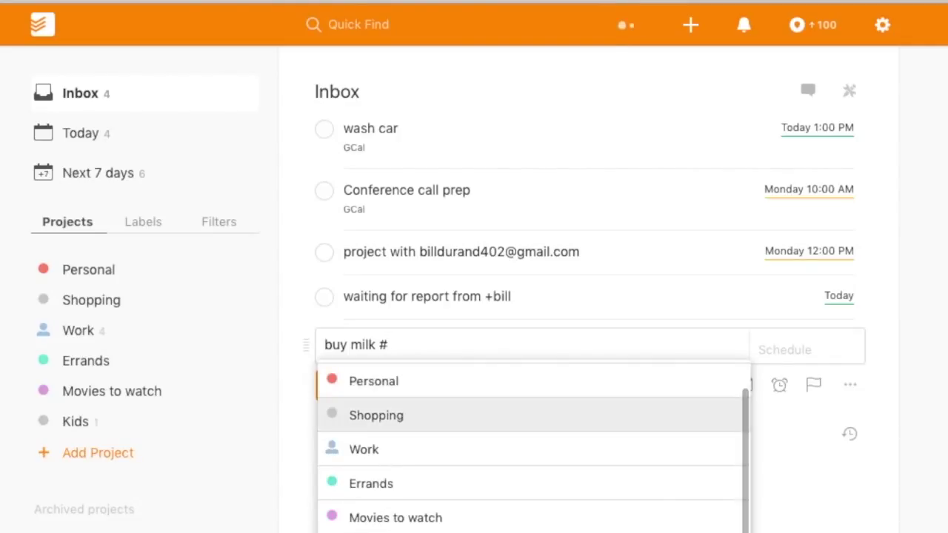
key("Return")
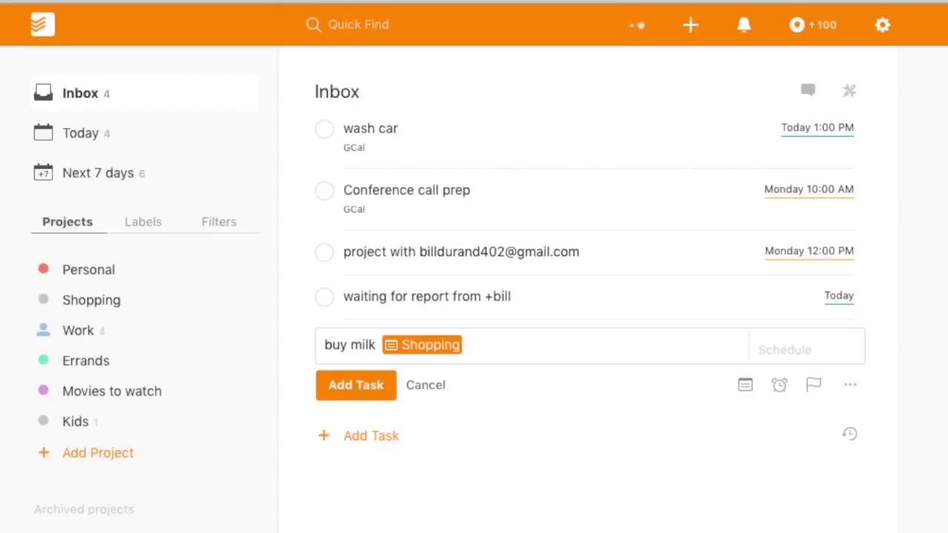
left_click(356, 398)
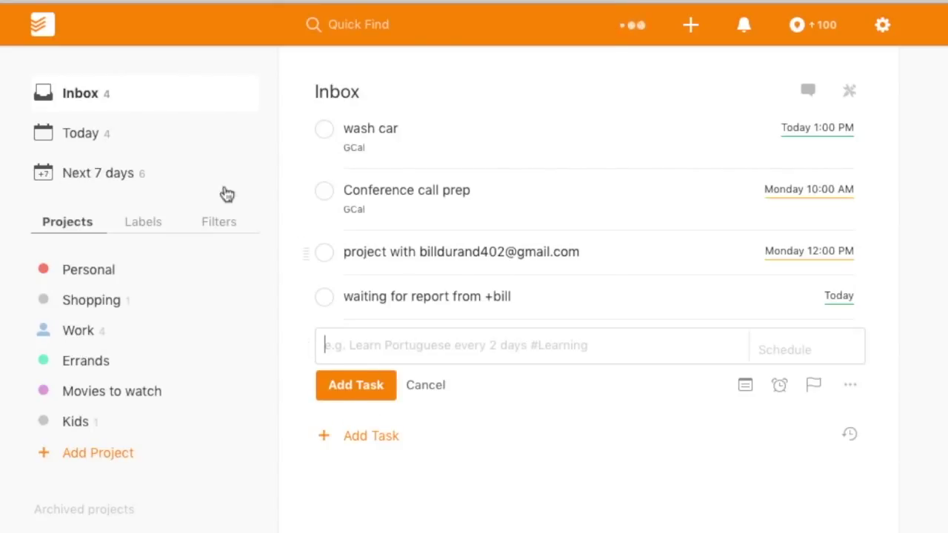
left_click(99, 305)
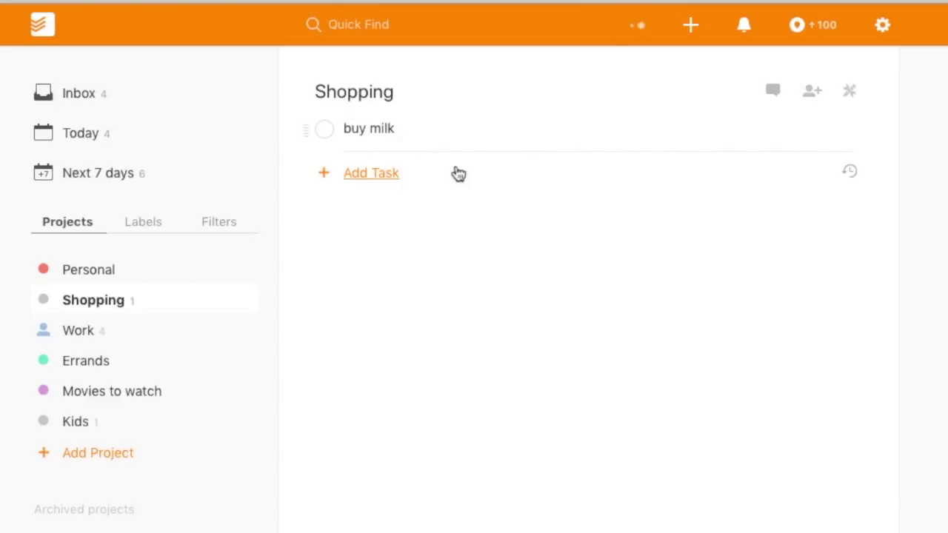
- Make the buy milk task due on Monday
left_click(383, 139)
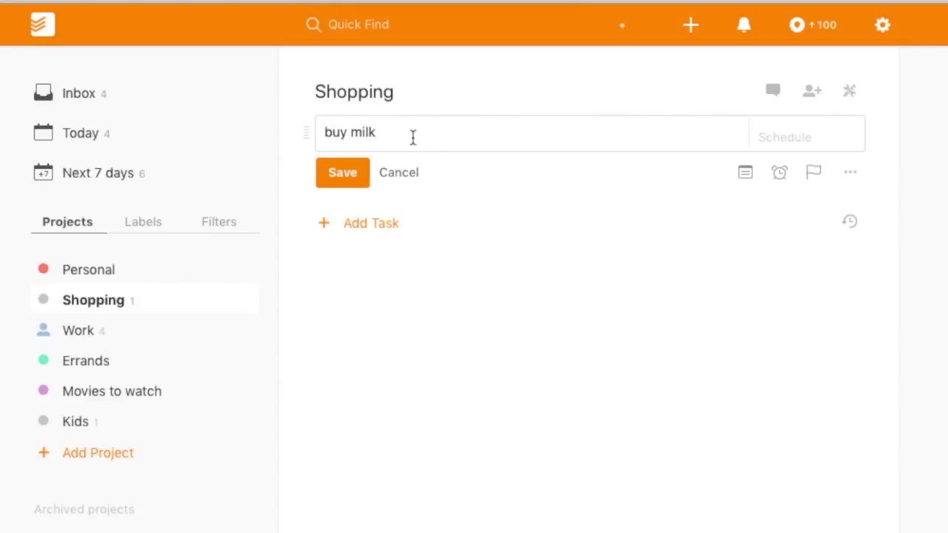
type("on Monday")
key("Return")
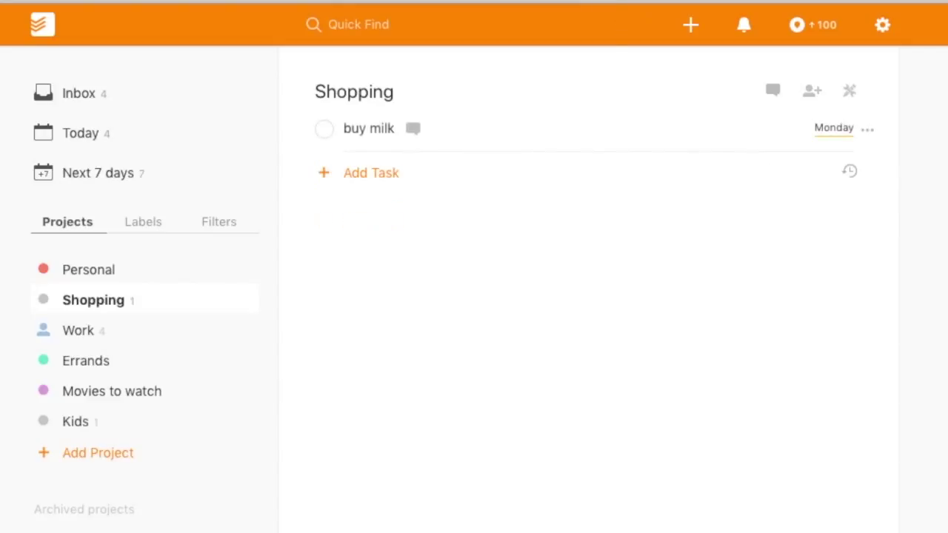
- Show the Next 7 days view, with buy milk listed under Monday Oct 30
left_click(97, 142)
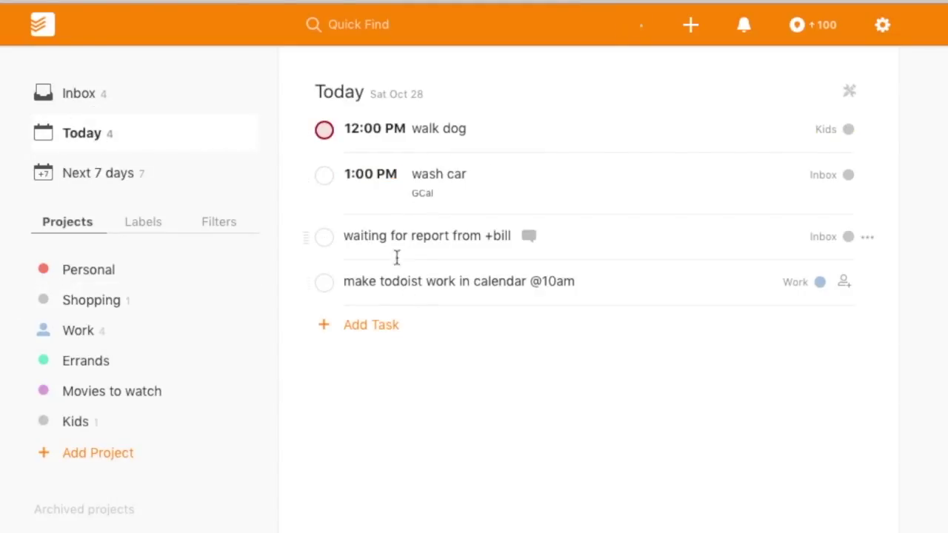
left_click(85, 173)
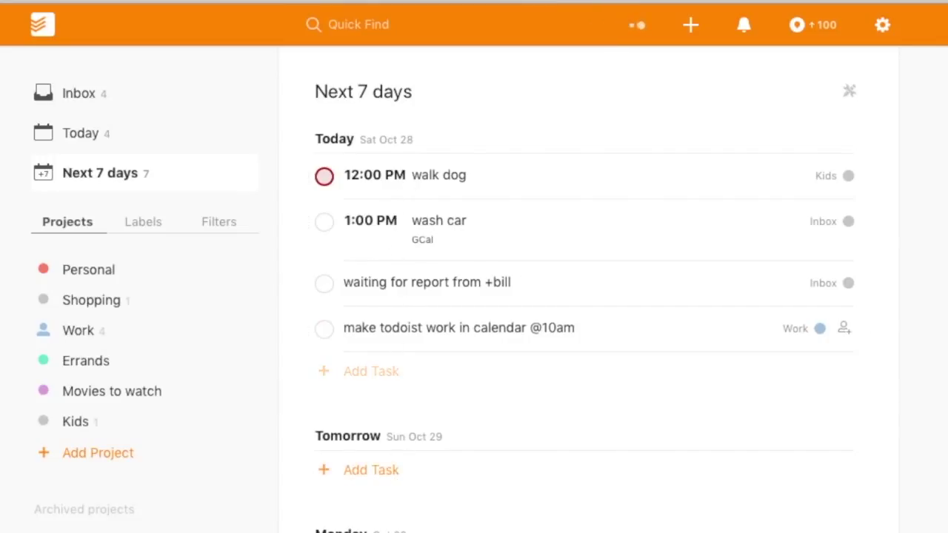
scroll(585, 296, "down", 2)
scroll(381, 449, "down", 5)
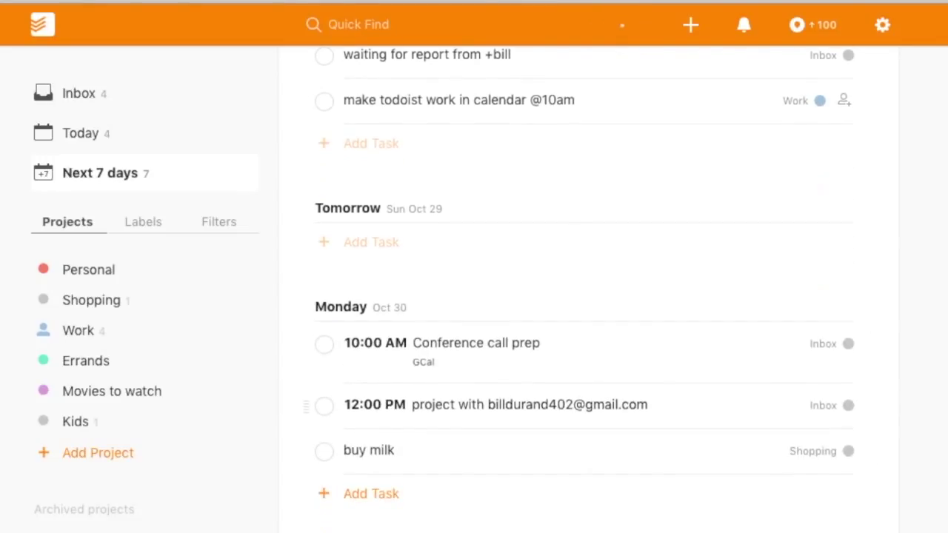
scroll(447, 503, "up", 6)
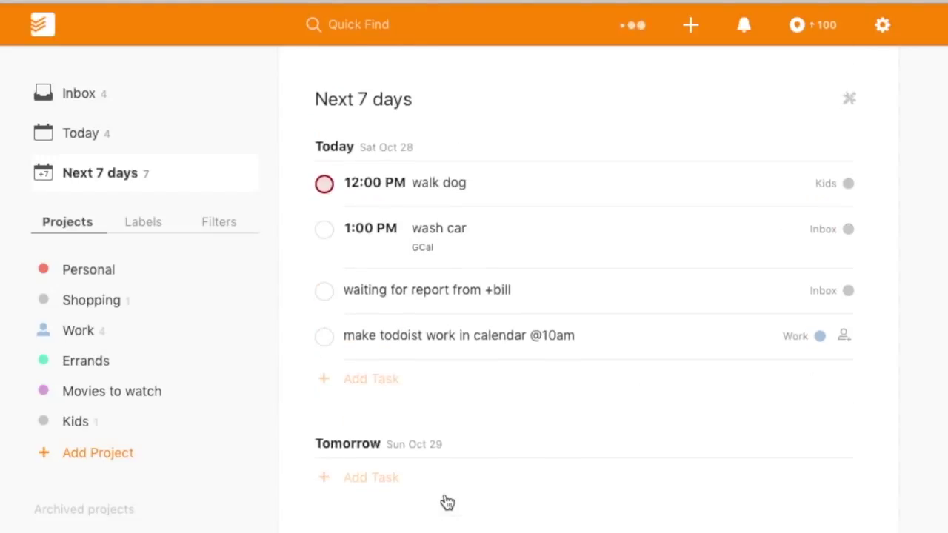